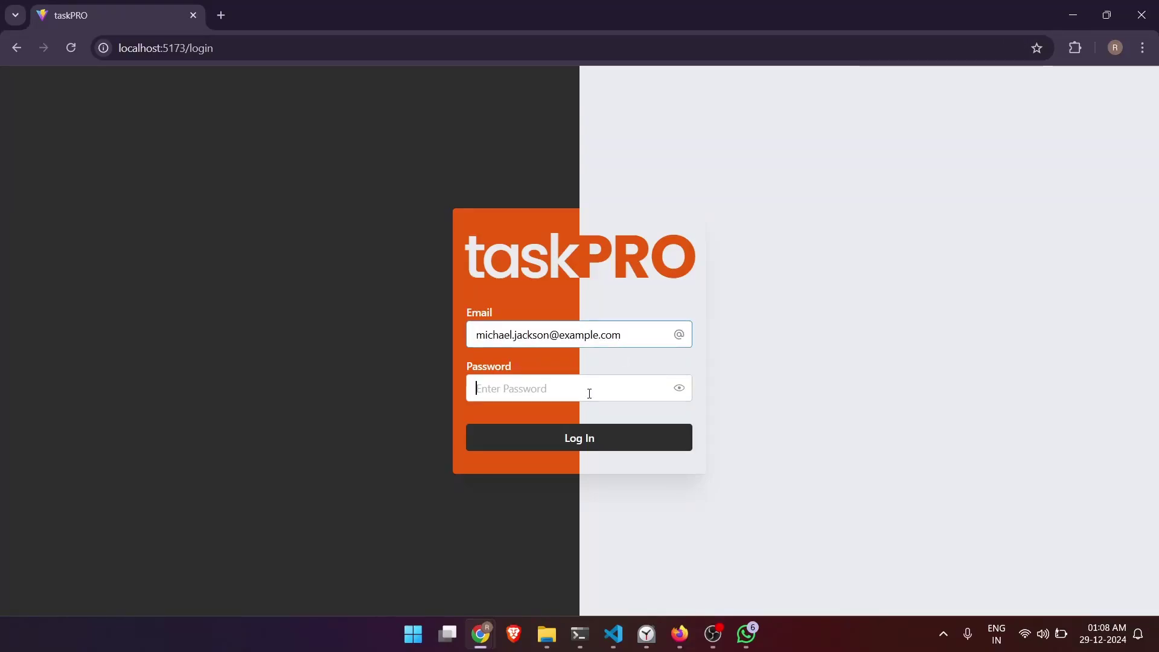
Step: Sign in to taskPRO with the account password, retrying after the first attempt fails
click(589, 393)
text(1)
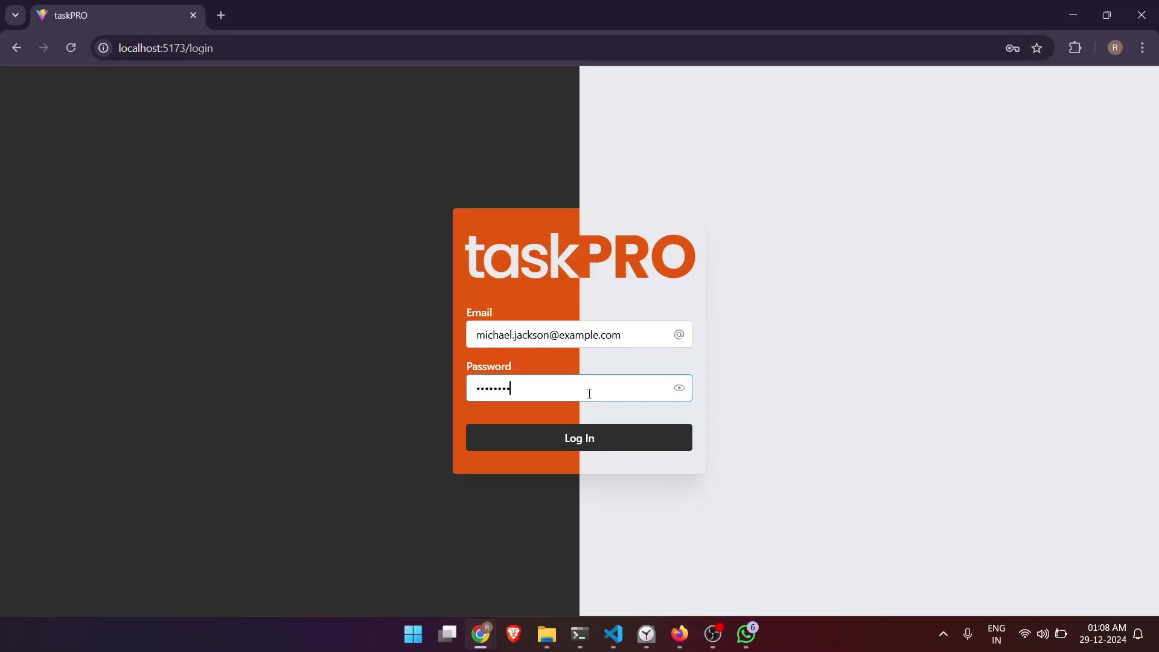
click(622, 446)
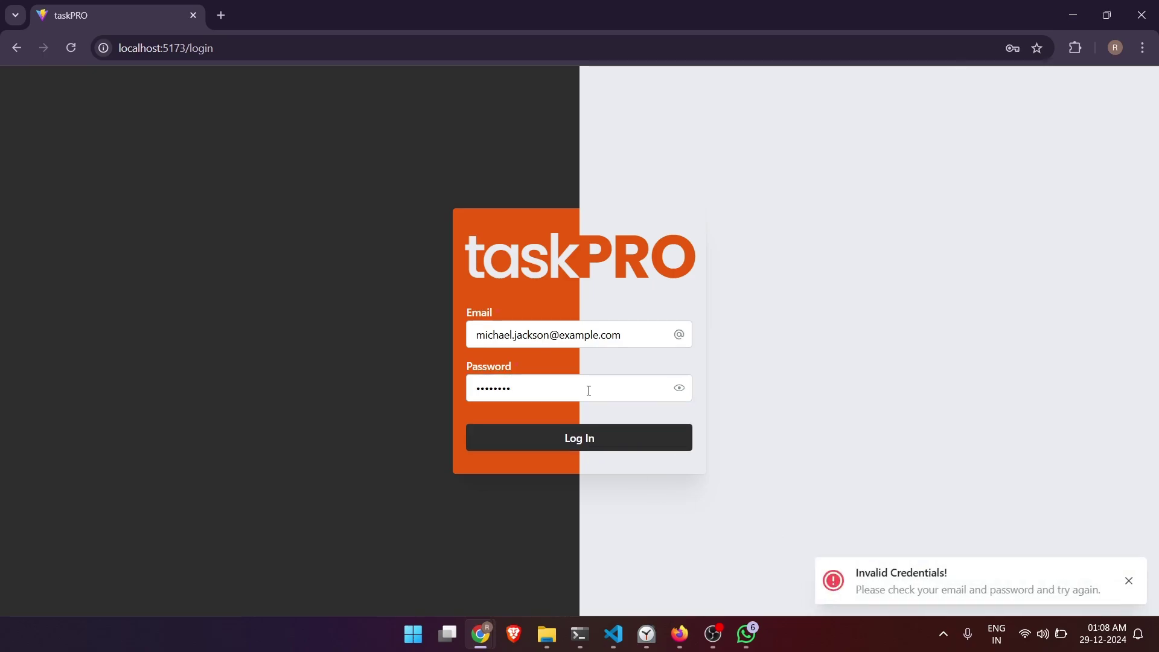
click(679, 388)
click(630, 389)
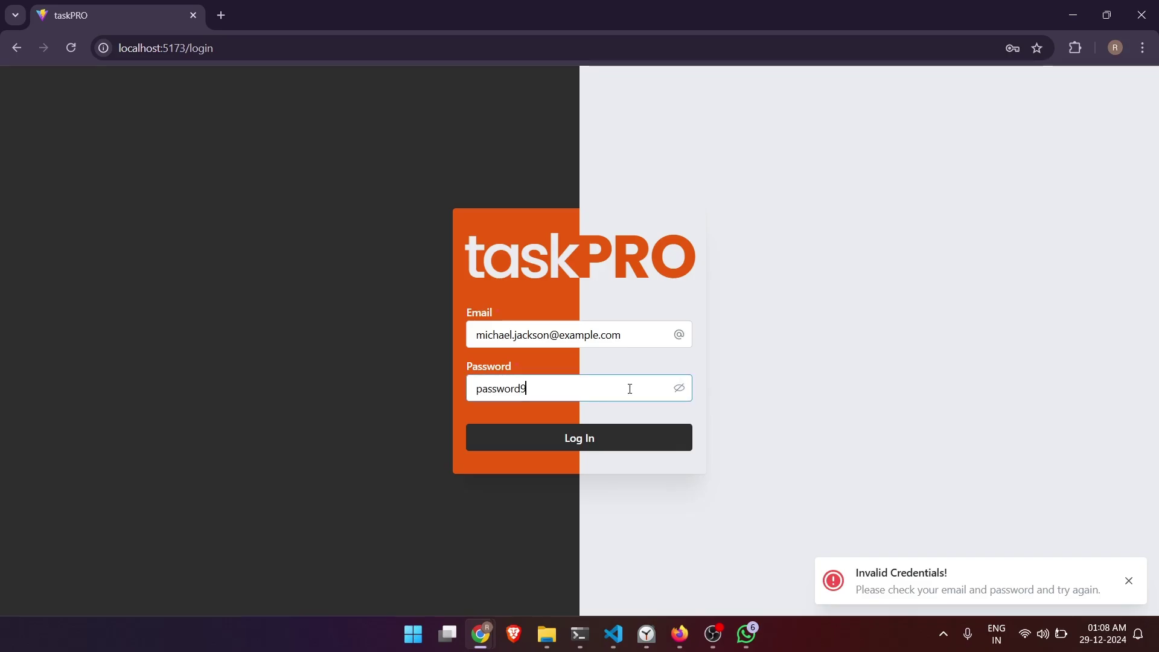
click(616, 450)
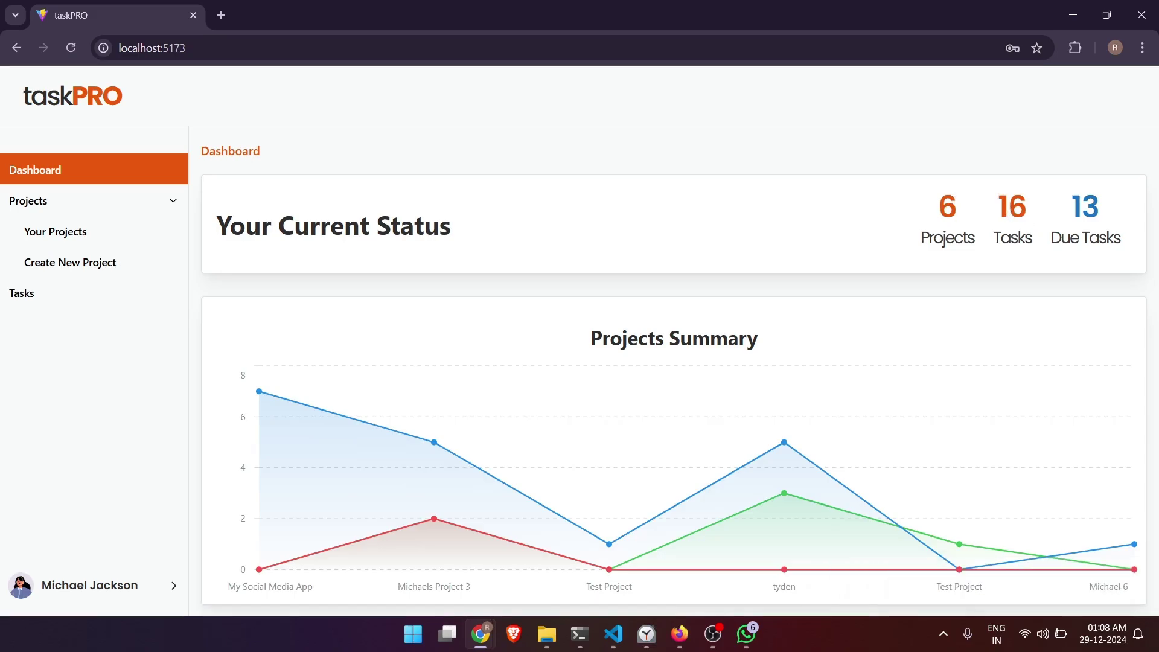
Step: Expand the Tasks in Progress table with Show more, cancelling a mark-completed prompt unconfirmed
scroll(640, 288, down, 3)
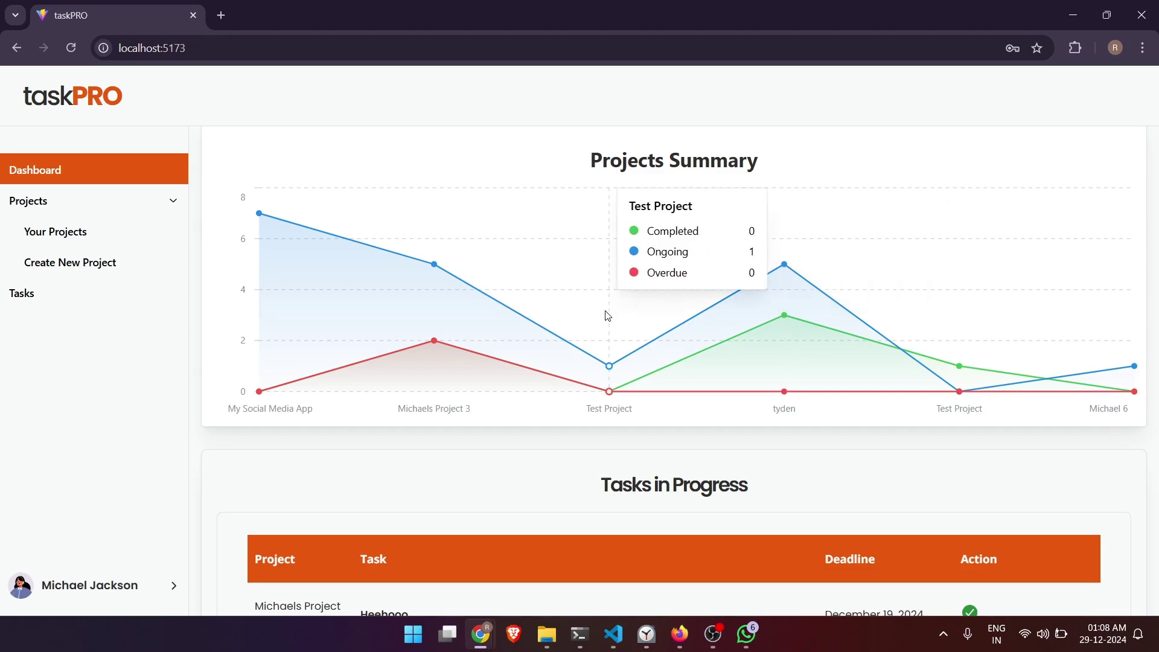
scroll(192, 485, down, 2)
scroll(193, 486, down, 1)
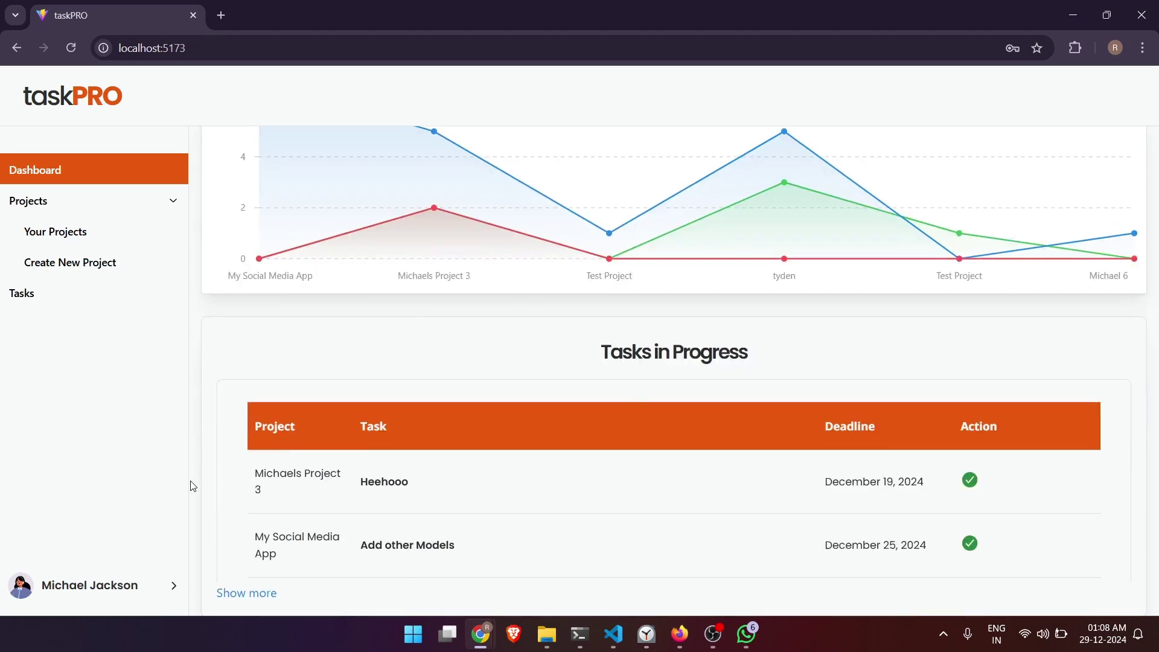
click(236, 594)
scroll(195, 550, down, 3)
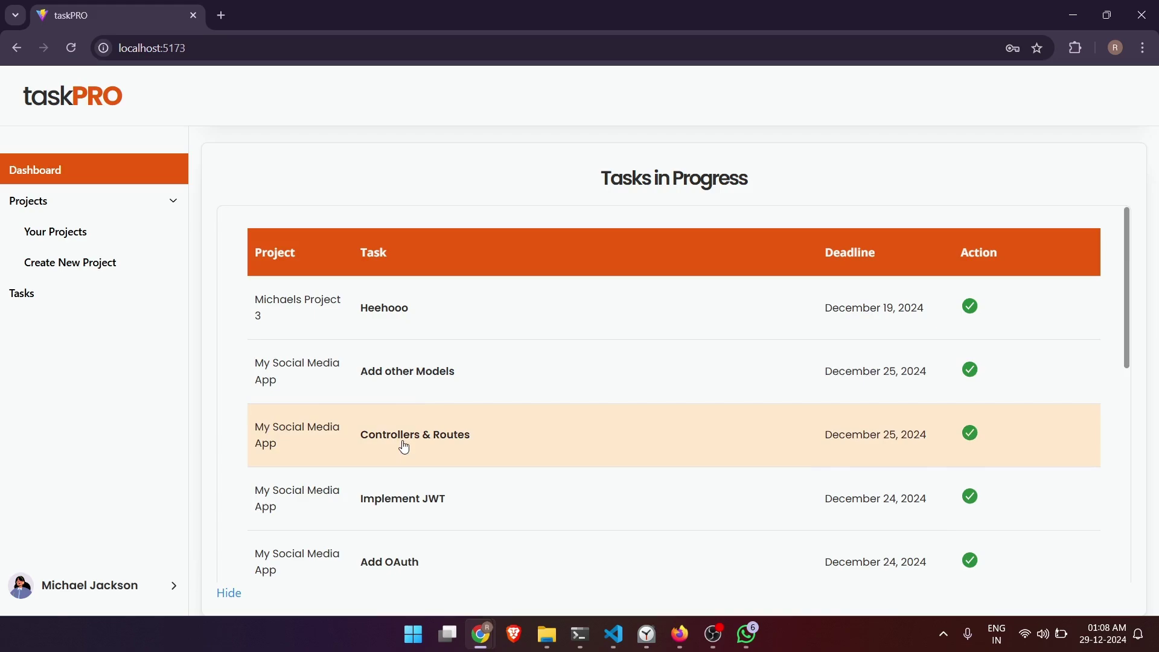
click(980, 435)
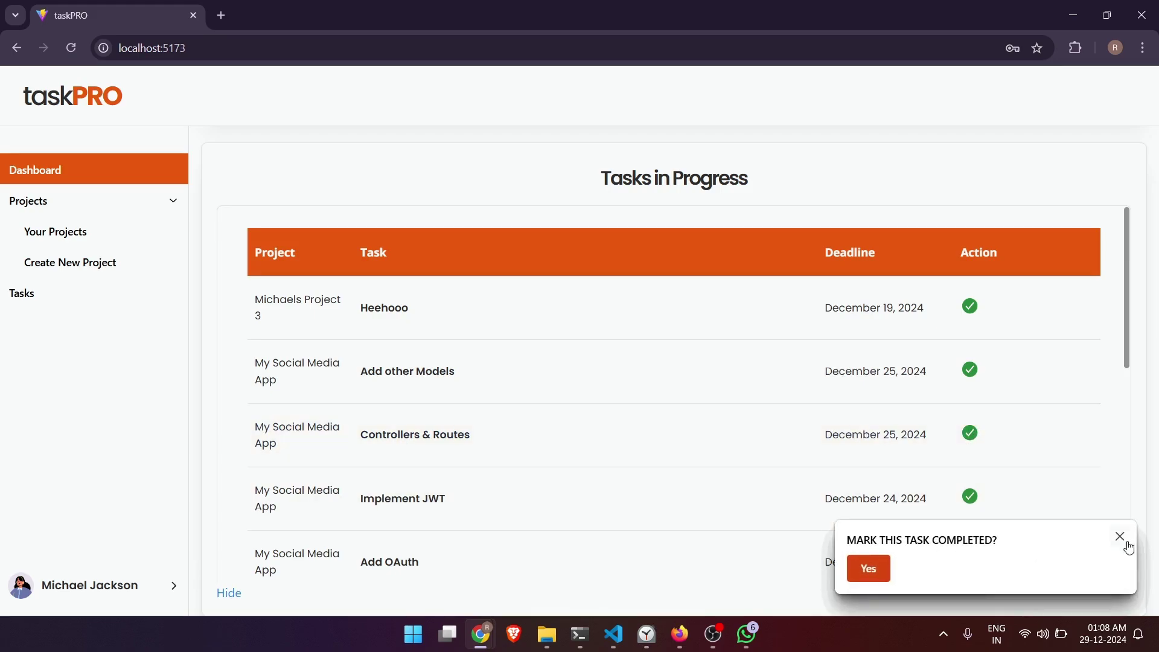
click(1120, 537)
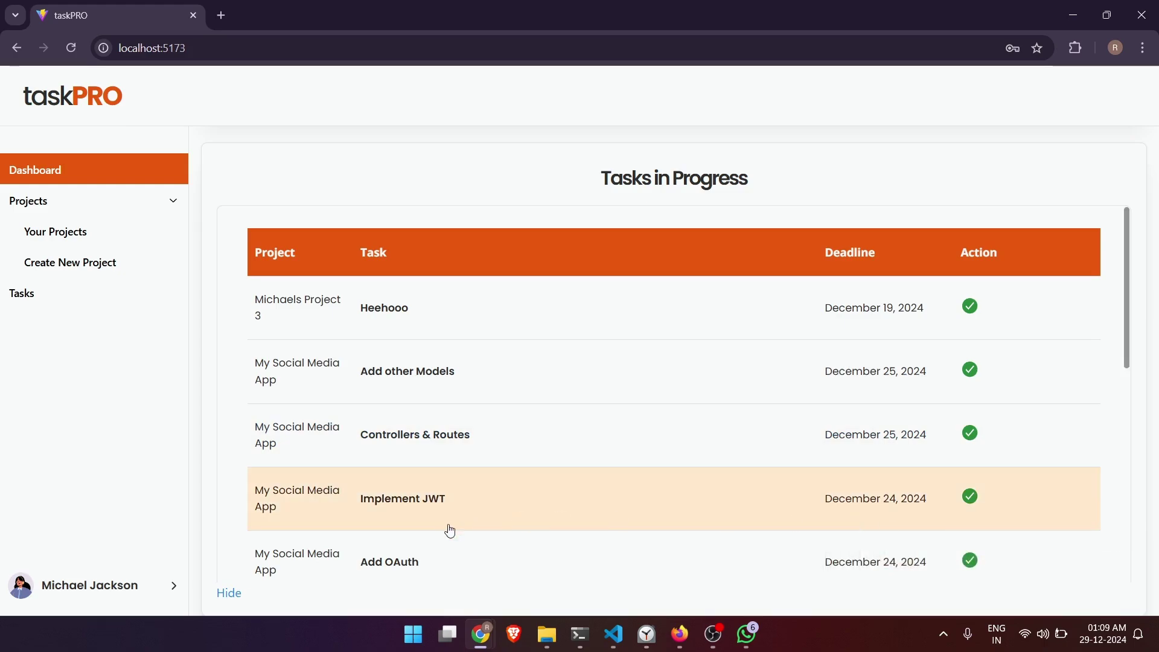
click(70, 585)
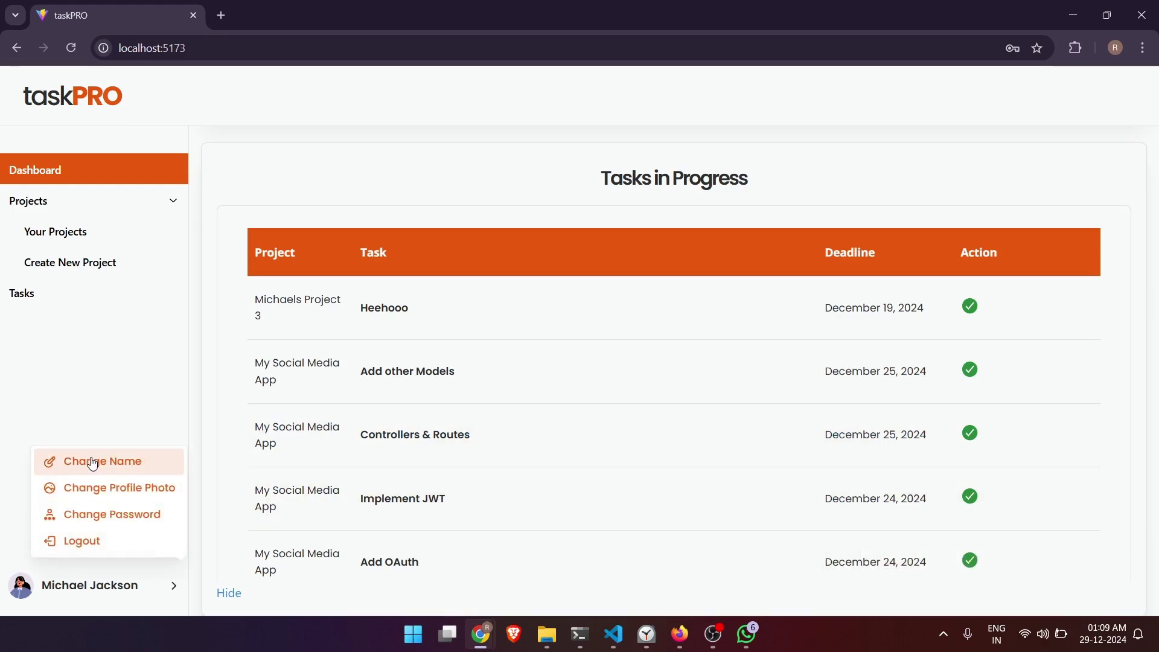
click(101, 554)
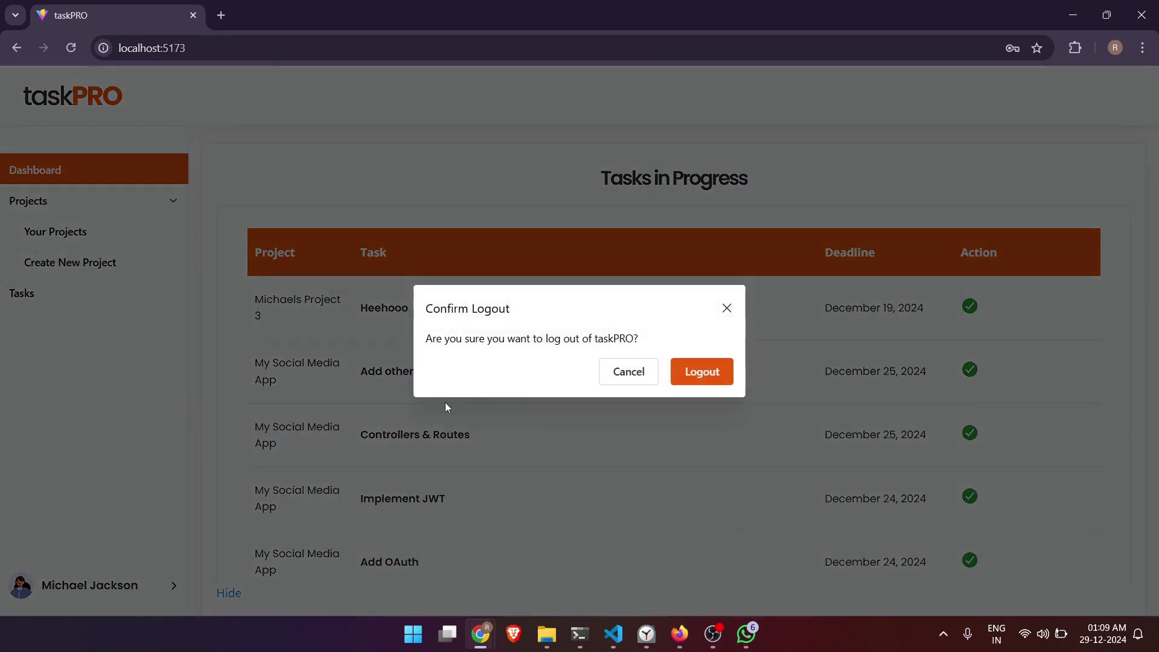
click(615, 371)
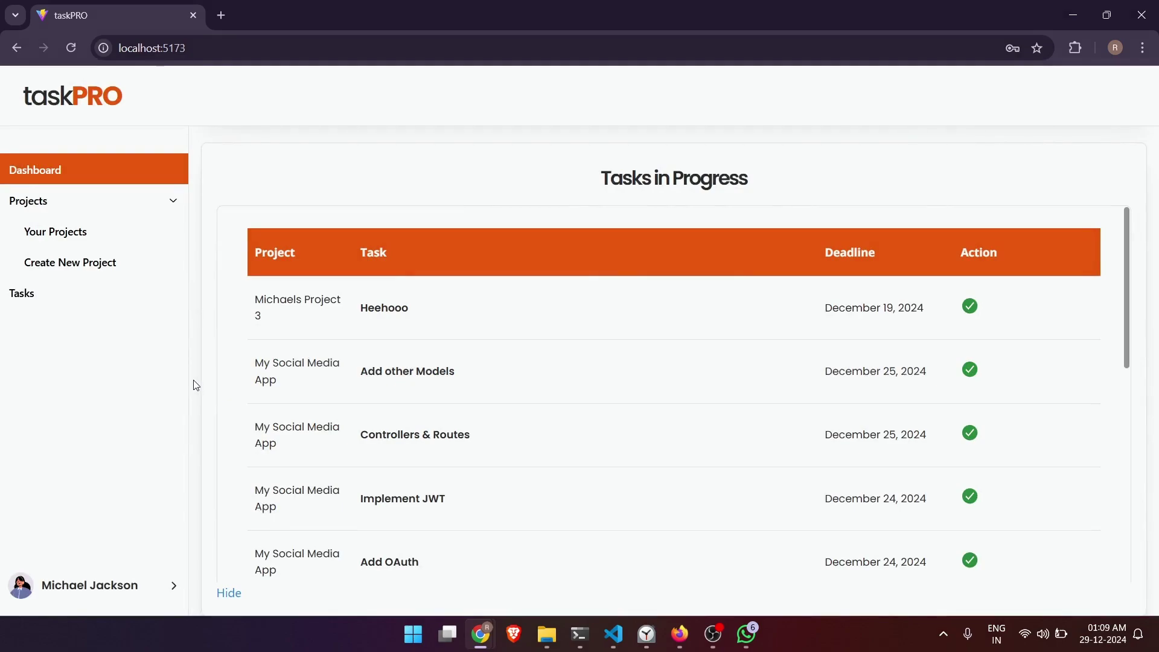
scroll(194, 385, up, 10)
Step: Open Your Projects and sort the cards by Name Asc., then back to Last Modified
click(107, 241)
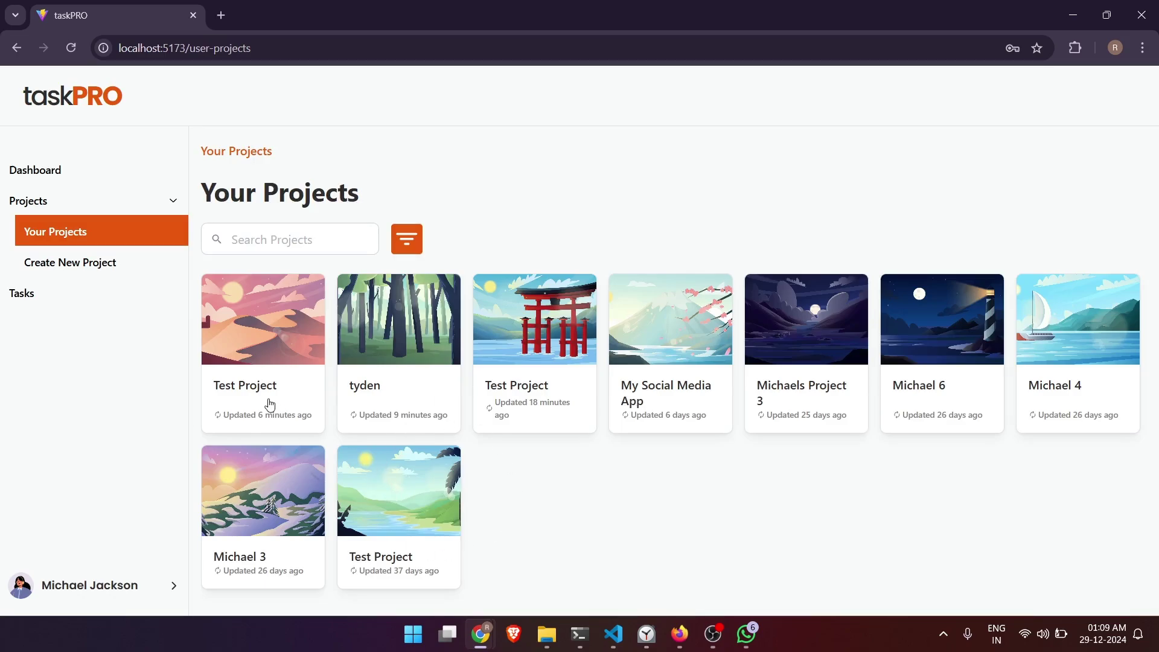
click(409, 239)
click(399, 312)
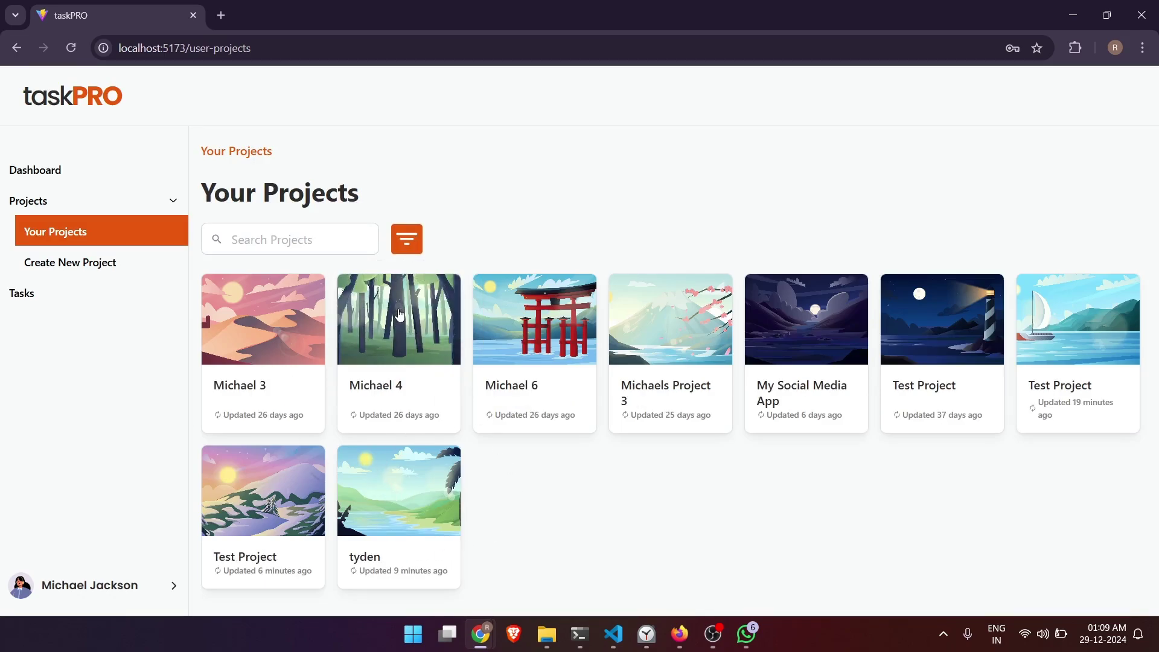
click(406, 240)
click(408, 281)
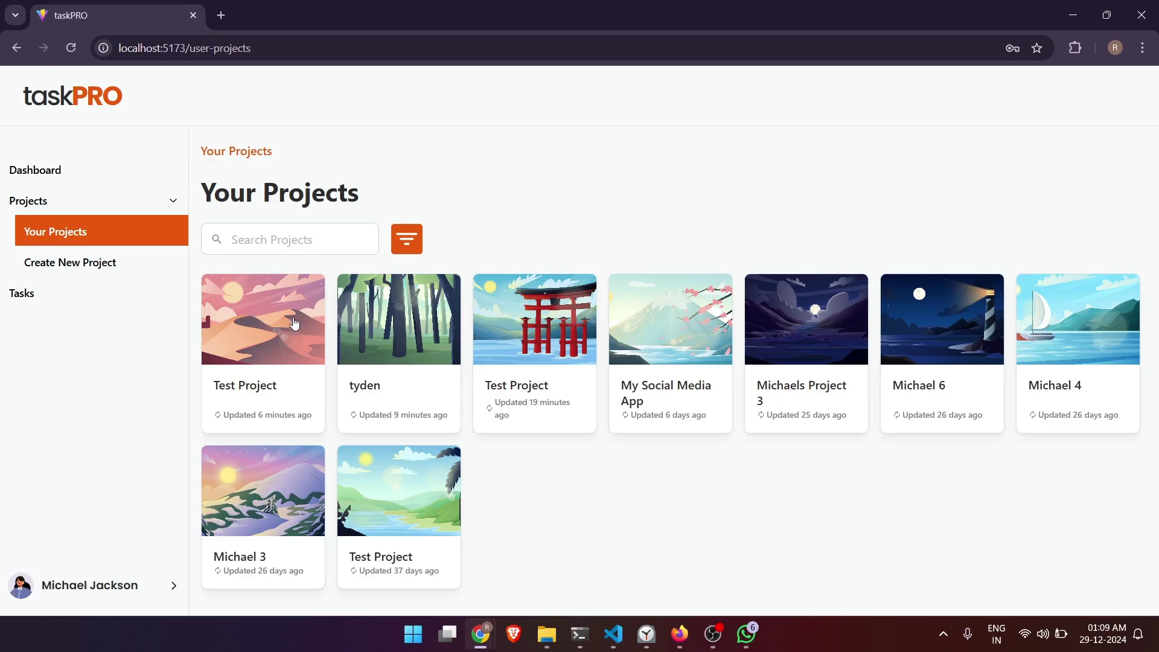
Step: Open the tyden project's page
click(382, 369)
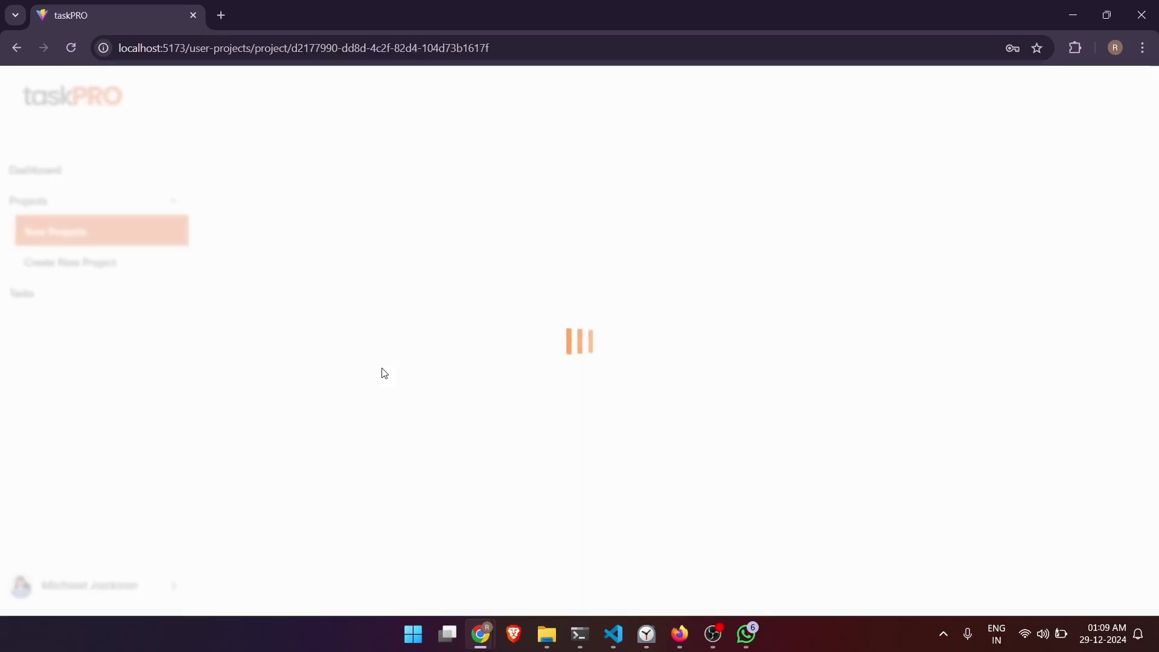
mouse_move(421, 333)
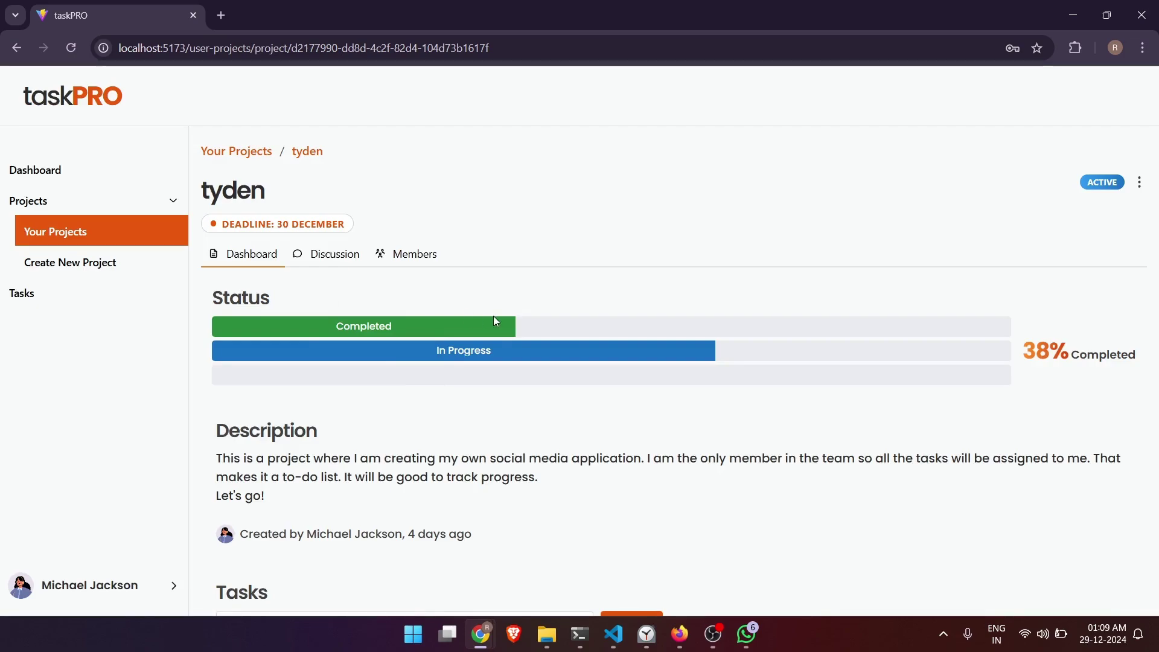
mouse_move(747, 356)
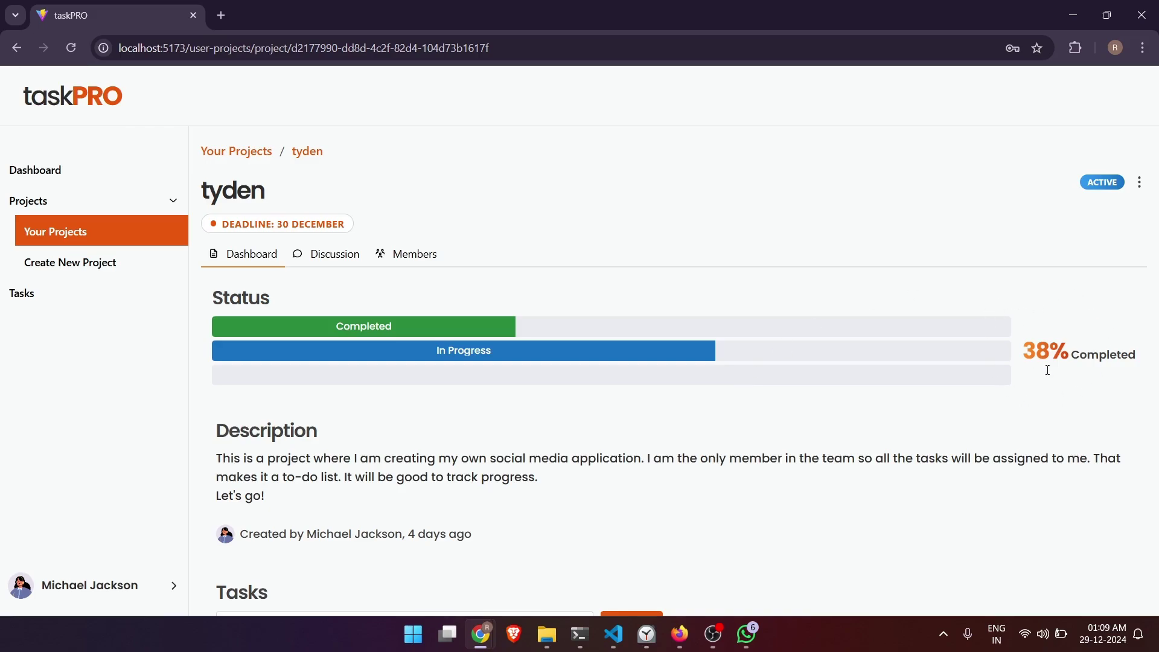
Step: Switch the tyden project status to Overdue, then back to Active
click(1140, 182)
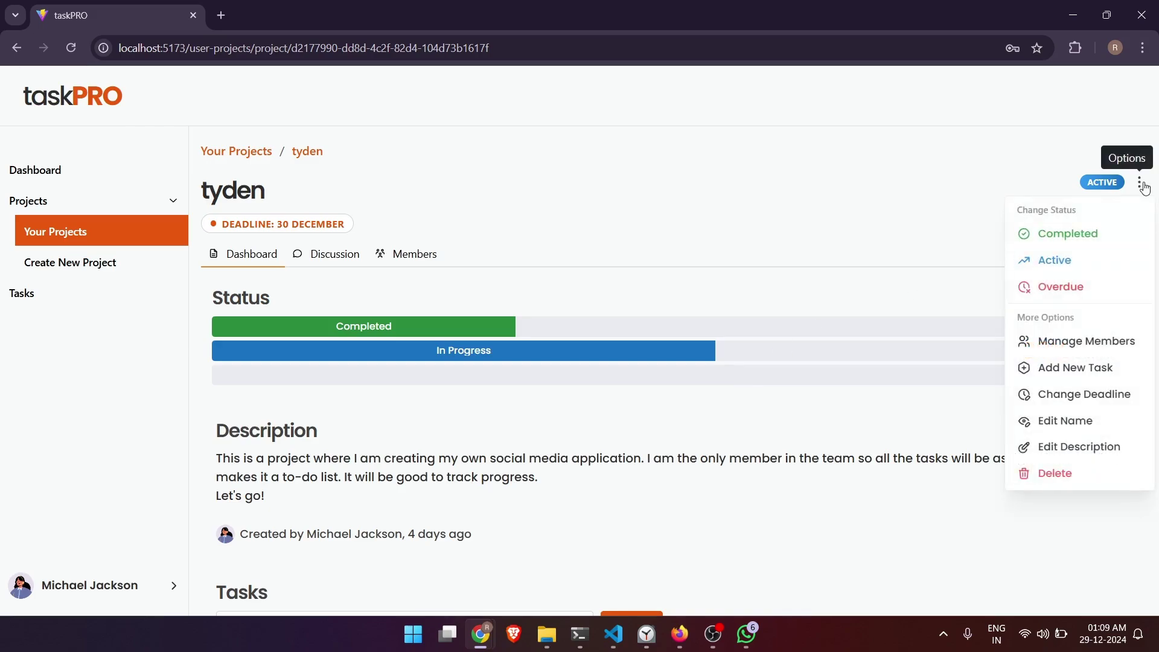
click(1063, 287)
click(1140, 183)
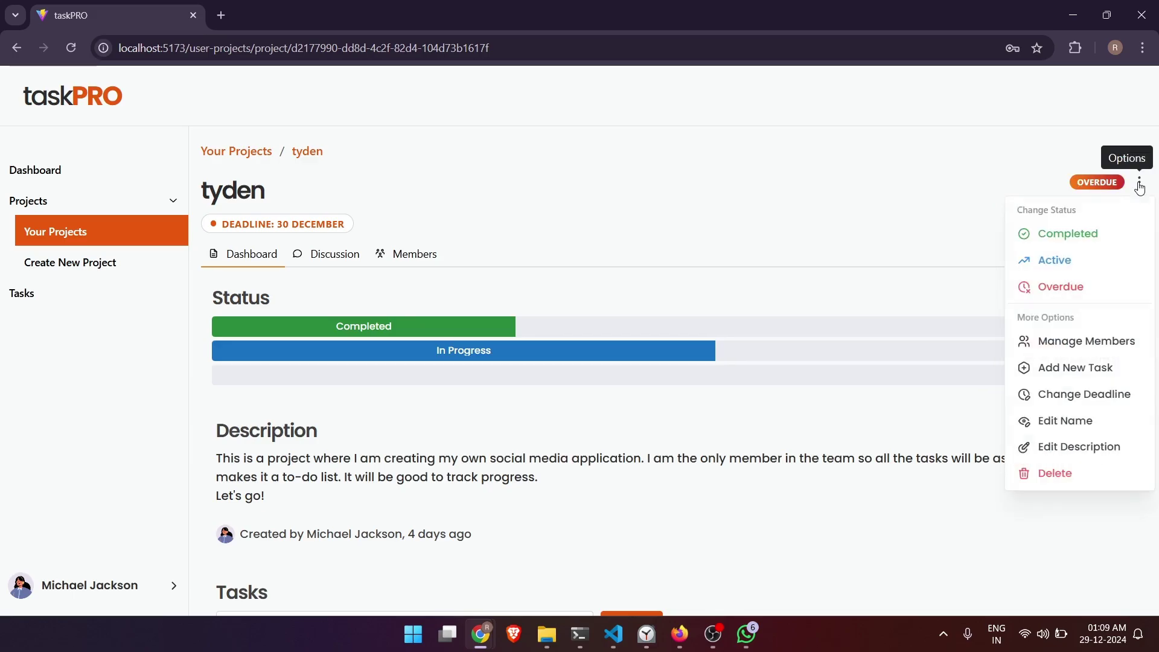
click(1064, 261)
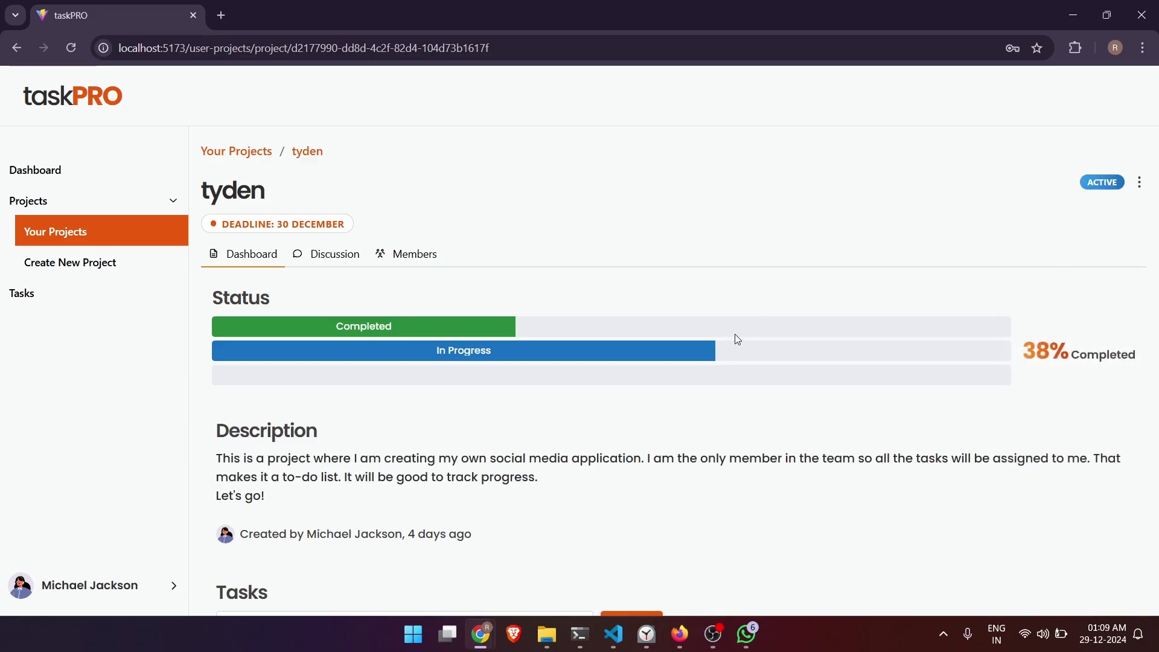
Step: Filter the tyden task list to In Progress, then Overdue, then back to All
scroll(737, 339, down, 5)
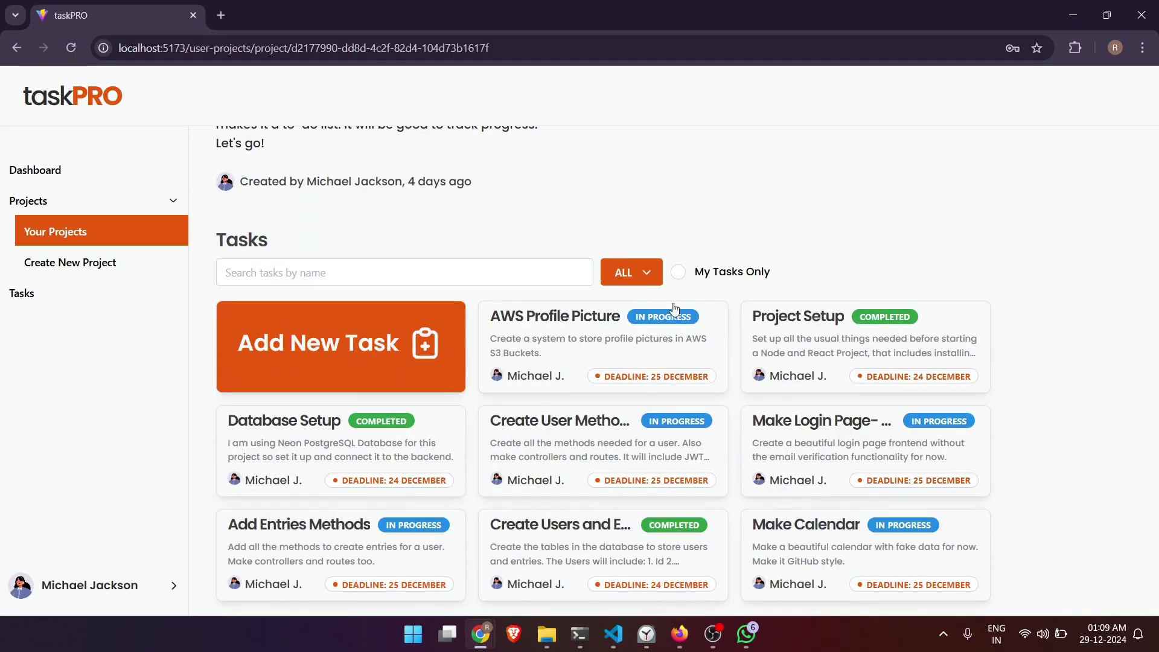
click(655, 284)
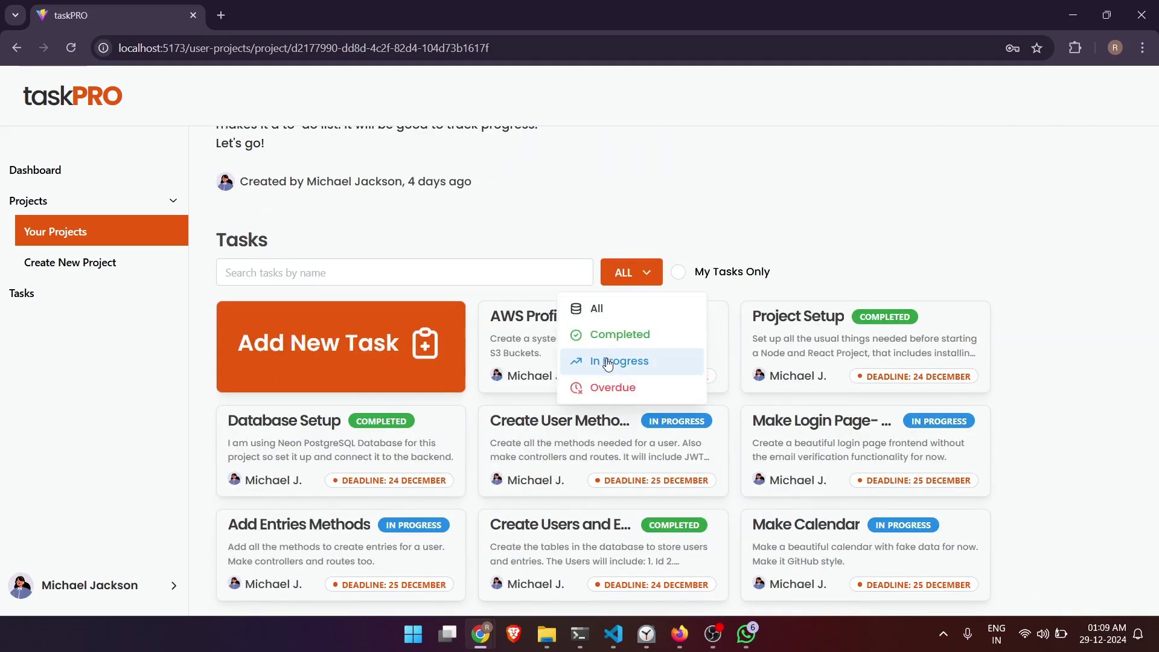
click(606, 360)
click(642, 380)
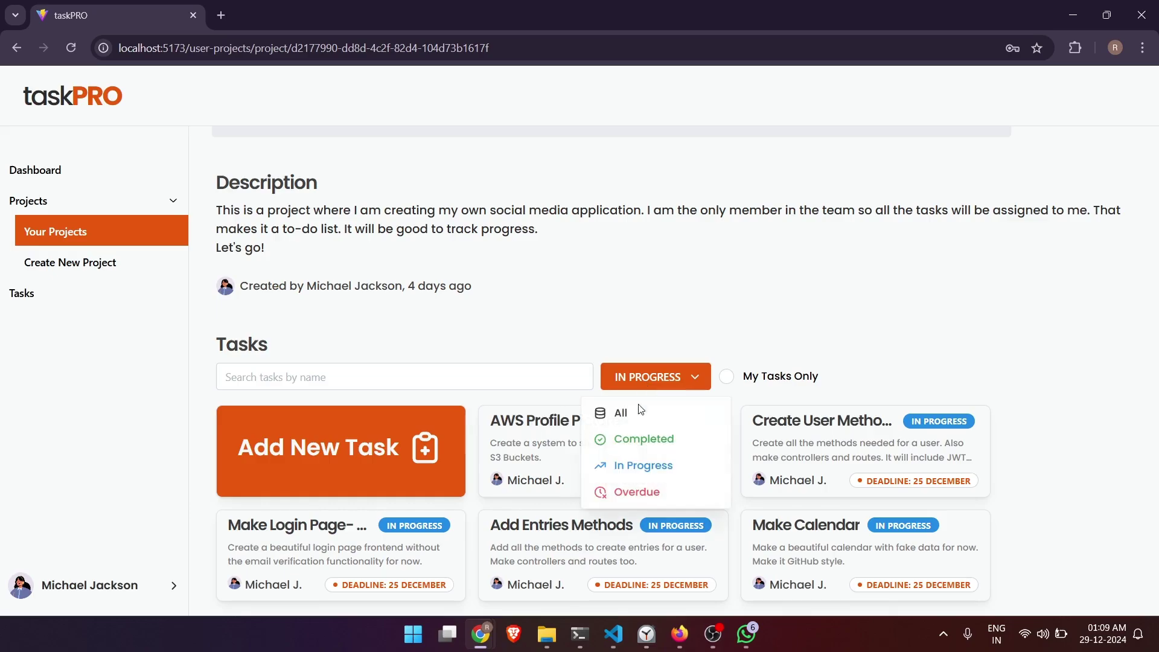
click(631, 486)
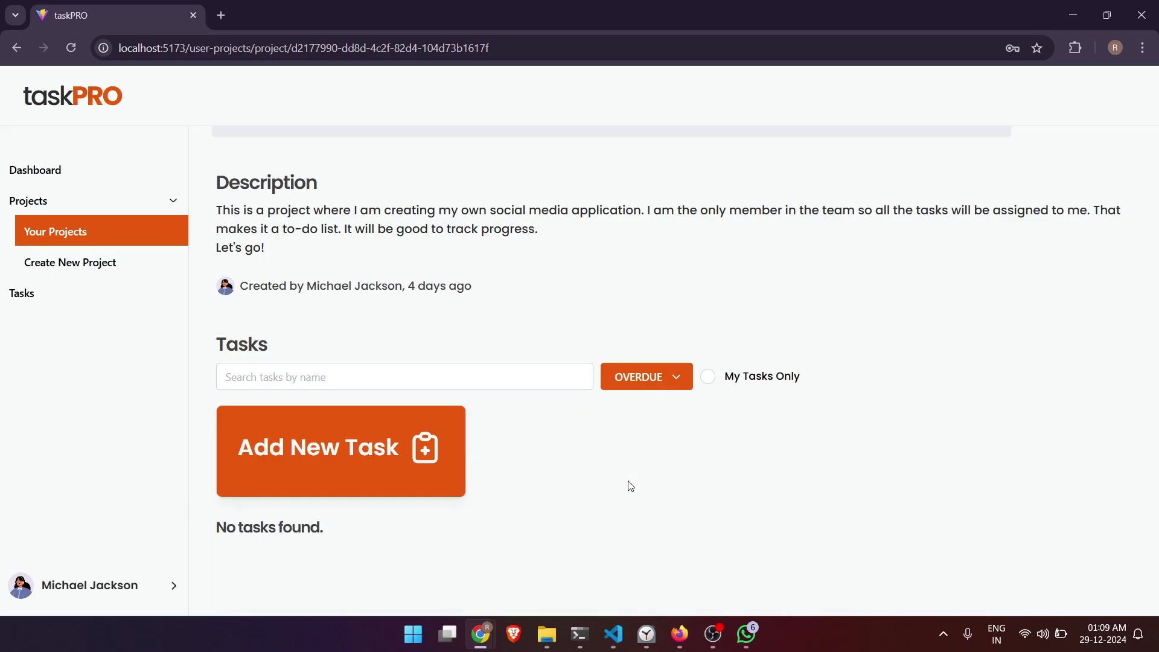
click(667, 378)
click(628, 416)
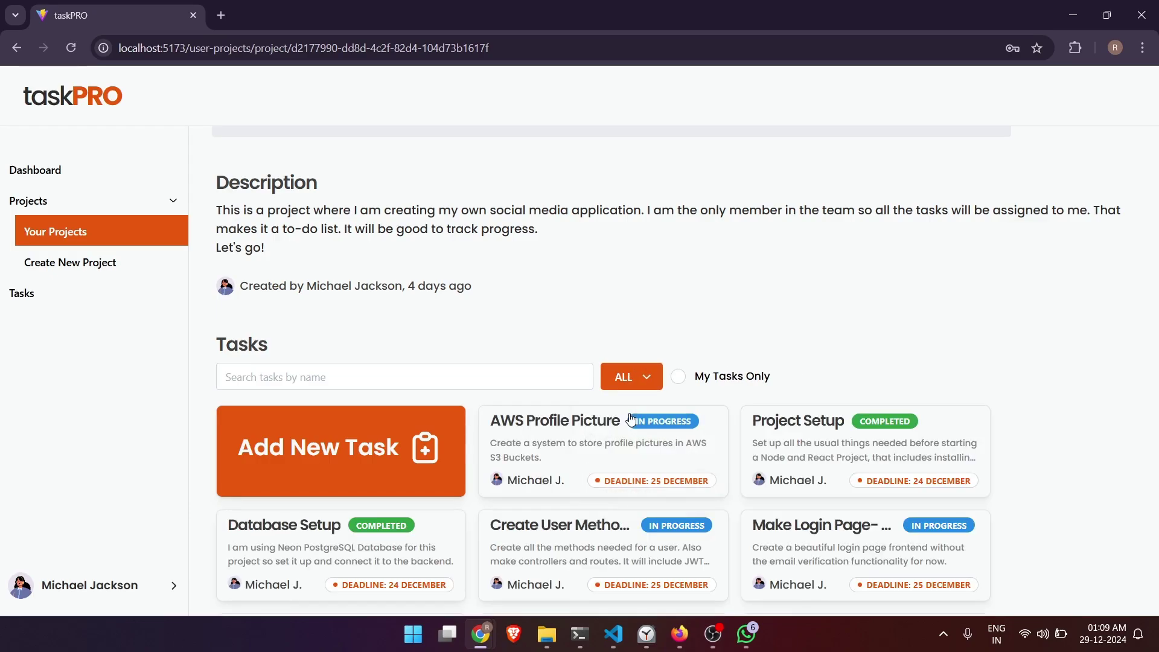
Step: Show the project's Members list with its single Admin member
scroll(715, 348, down, 2)
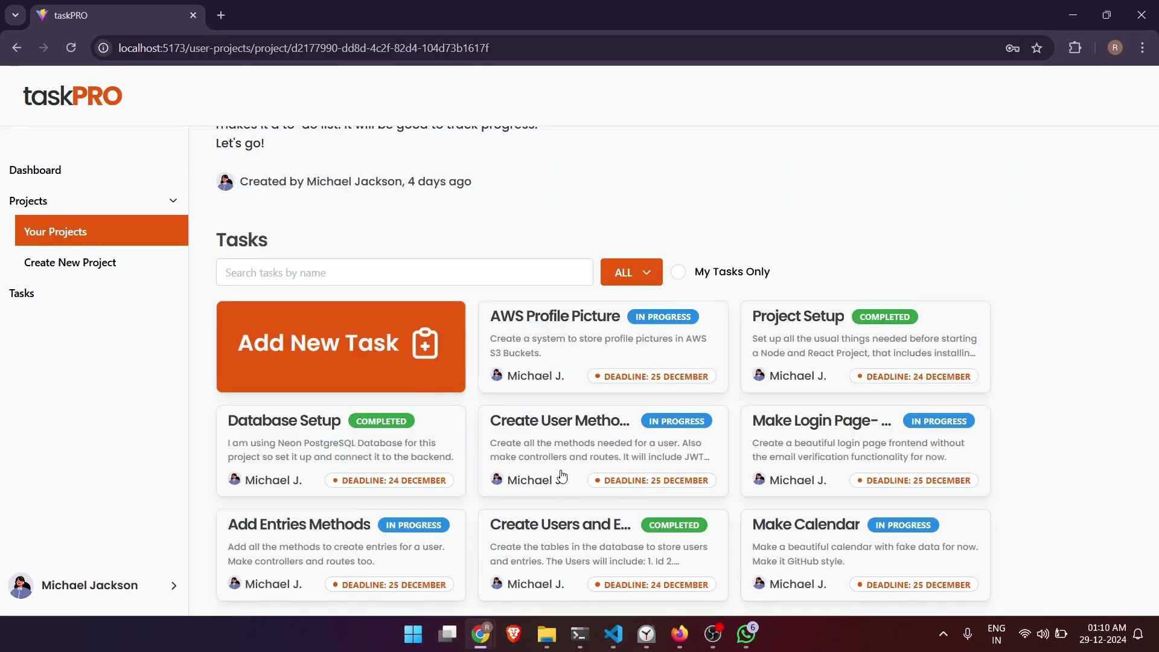
scroll(563, 477, up, 5)
click(376, 257)
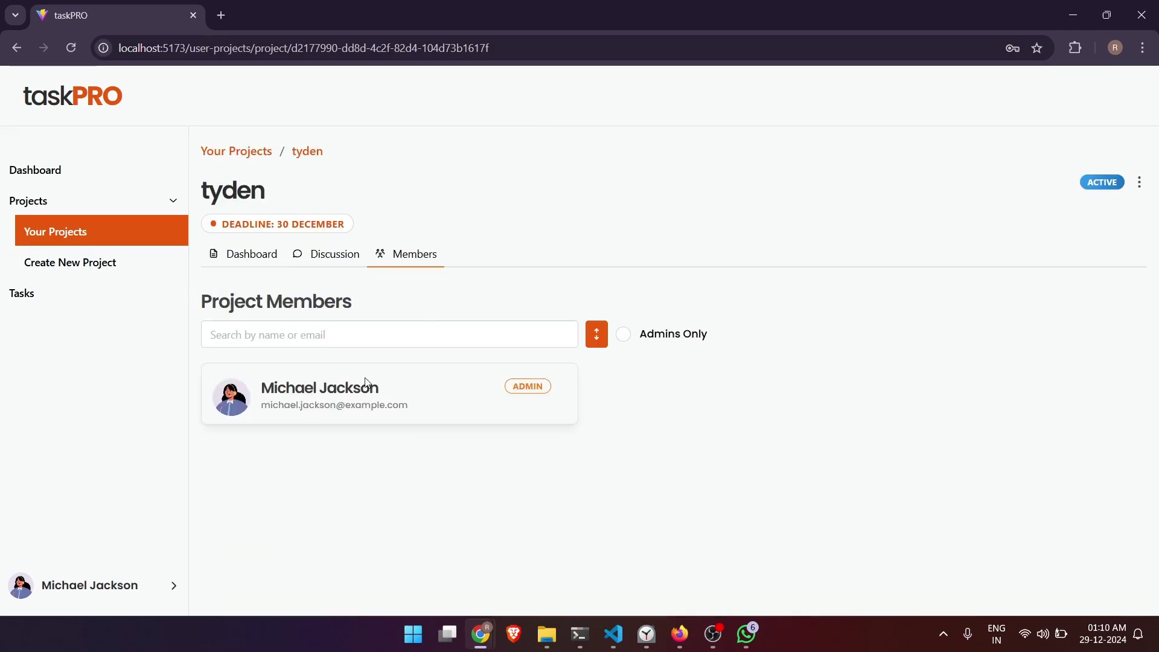
Step: Start a new project titled Testing Testing
click(137, 276)
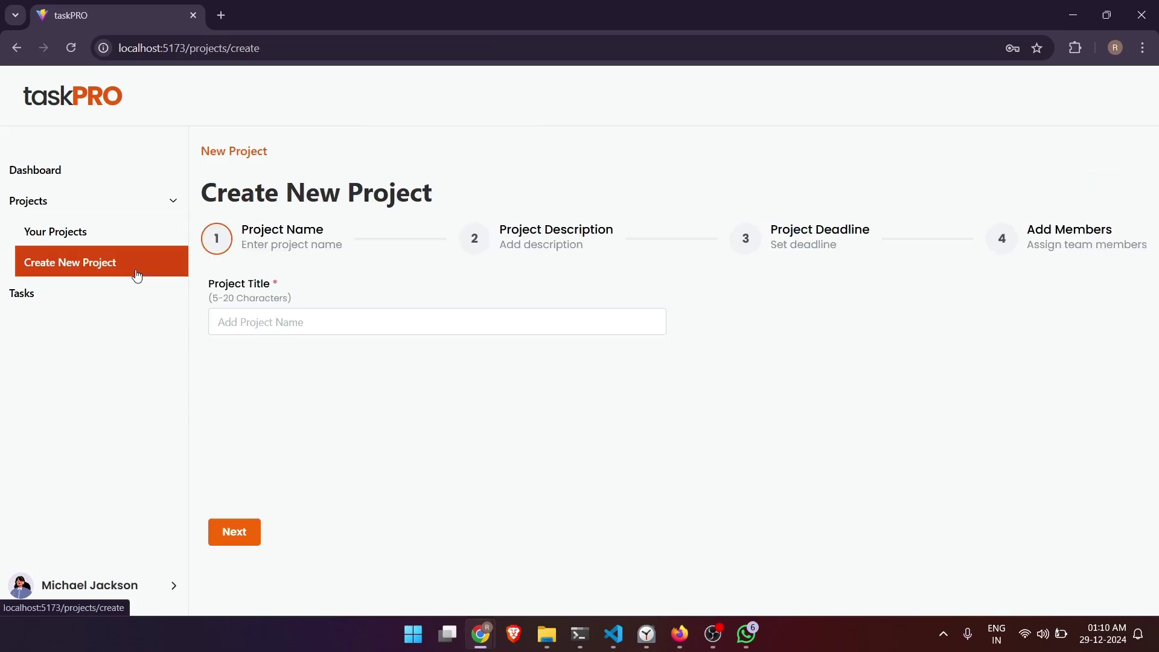
click(270, 315)
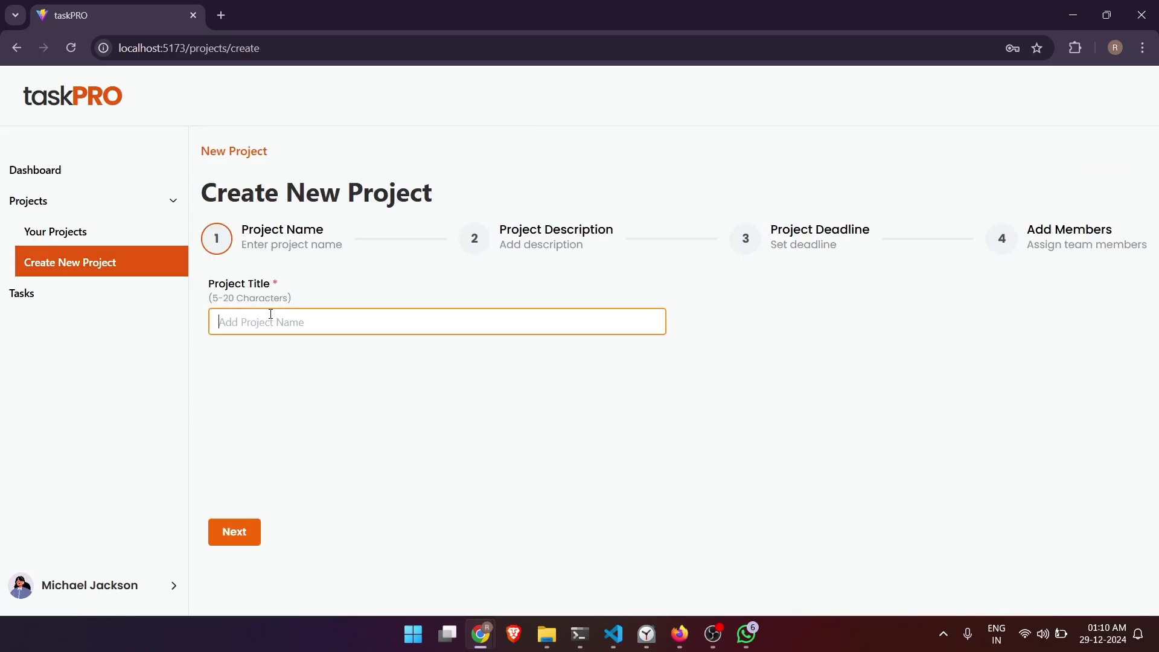
text(Testing Testing)
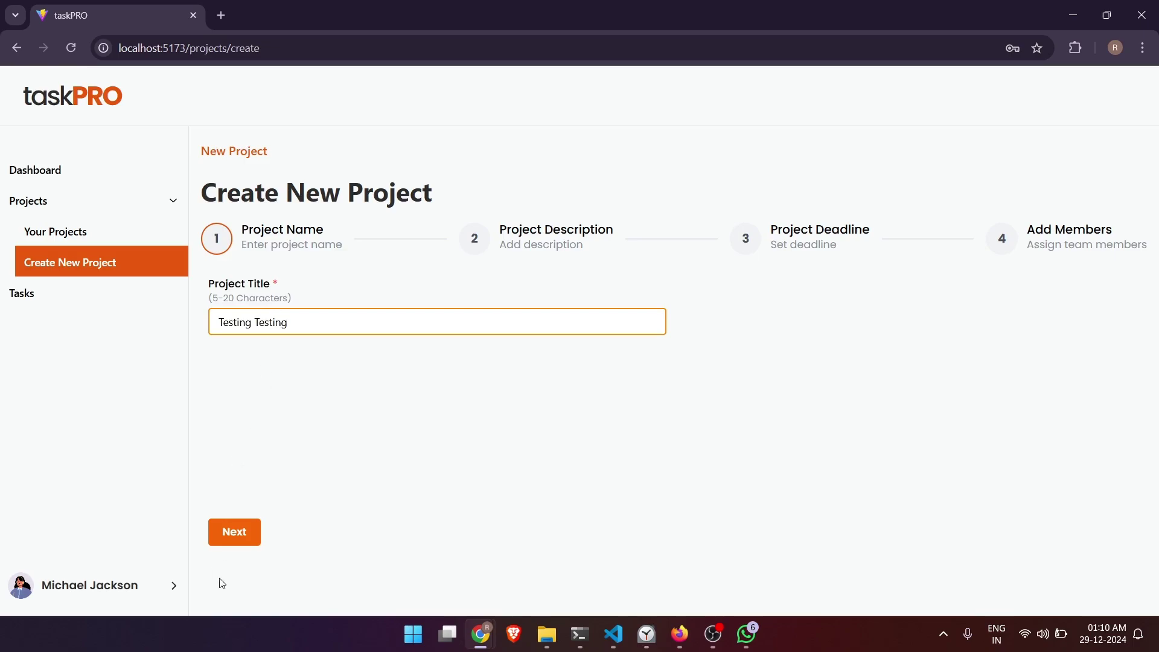
click(228, 555)
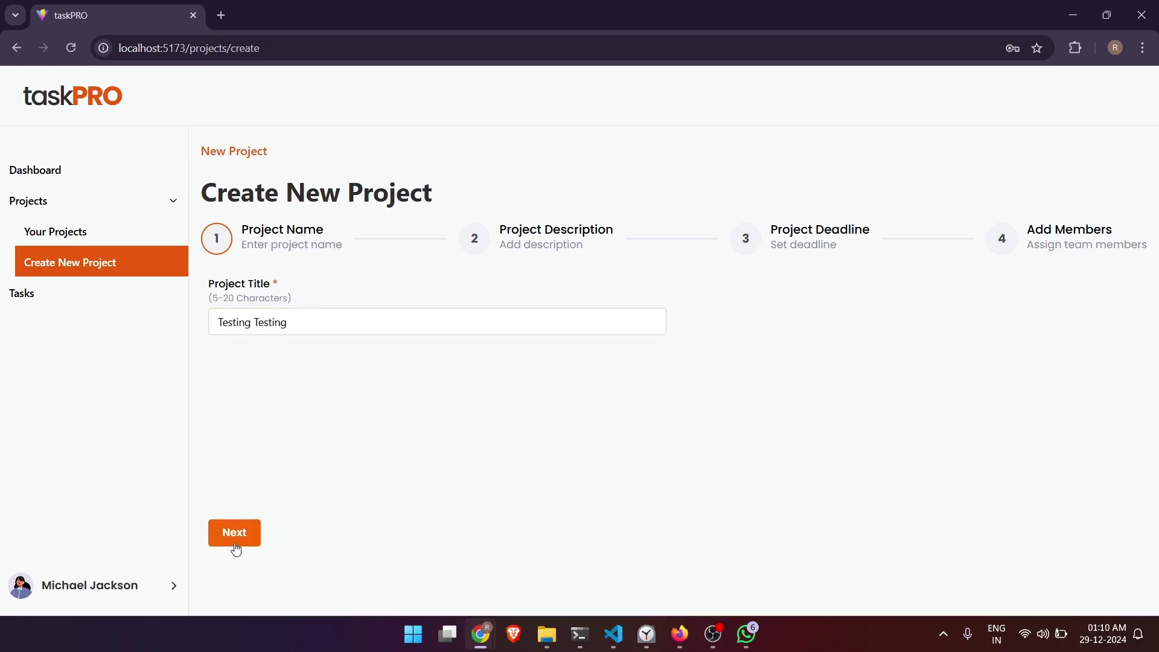
click(233, 539)
Step: Fill the project description with randomly generated text
click(317, 370)
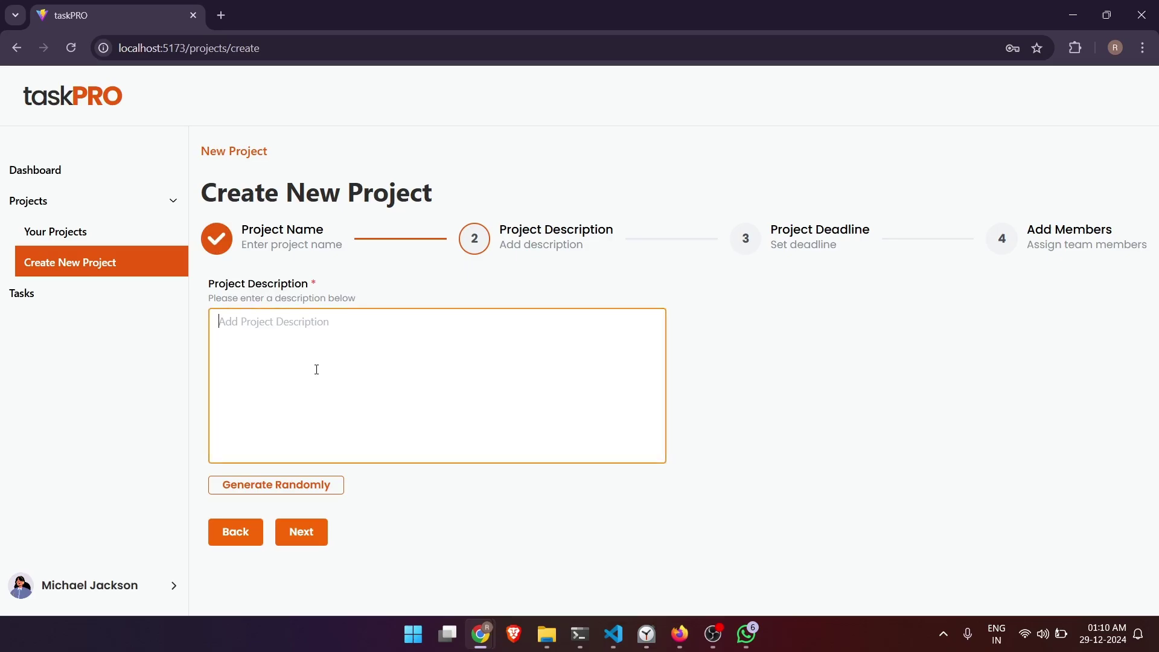
click(260, 485)
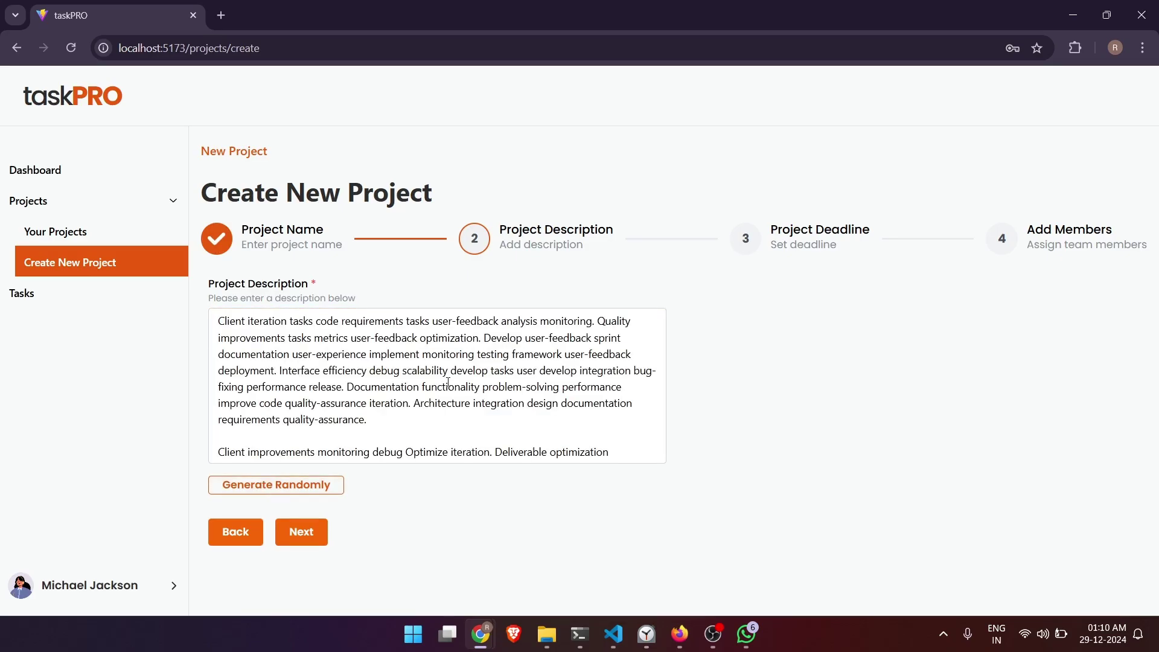
scroll(448, 382, down, 4)
click(301, 532)
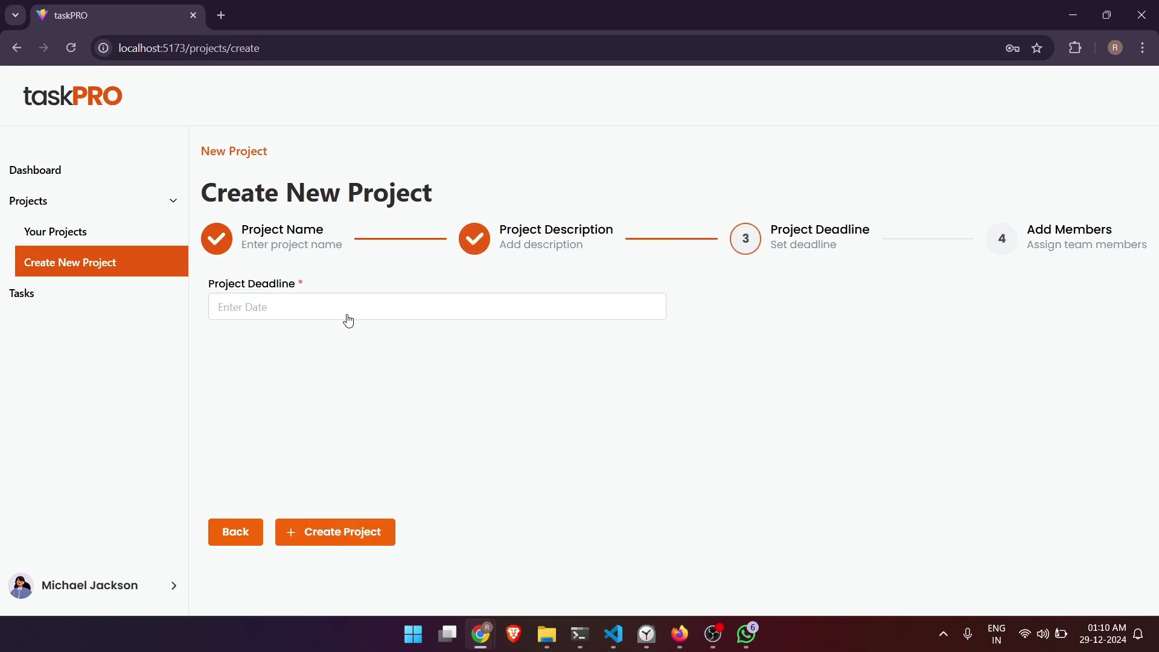
Step: Set the project deadline to 10 January 2025 and create the project
click(351, 316)
click(403, 350)
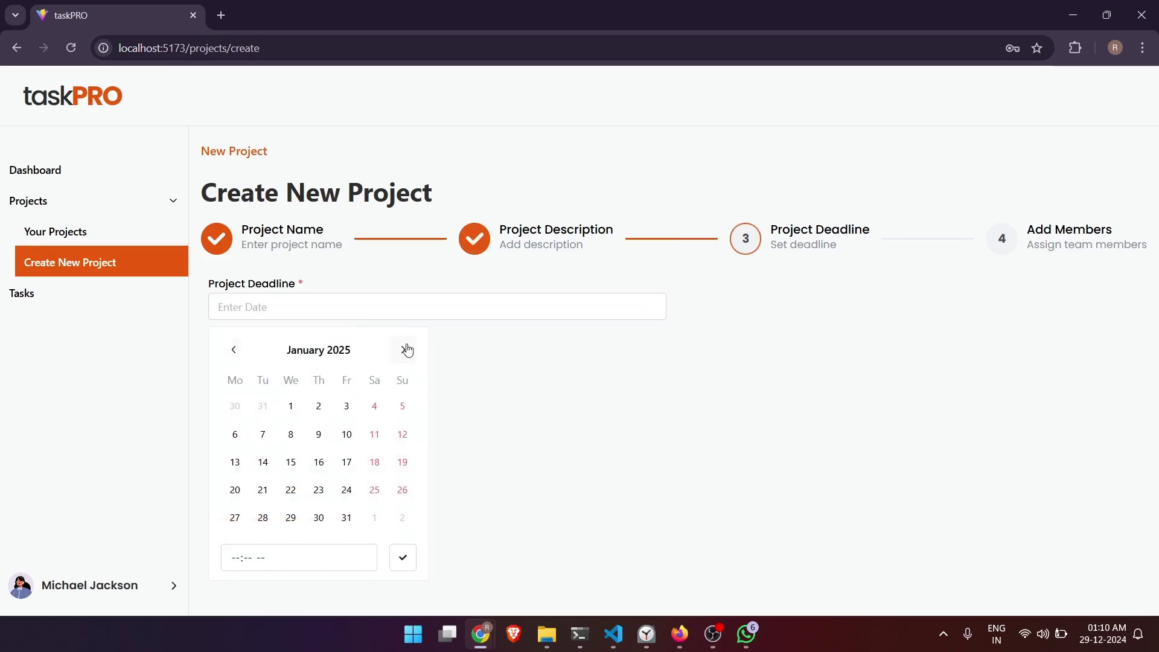
click(349, 437)
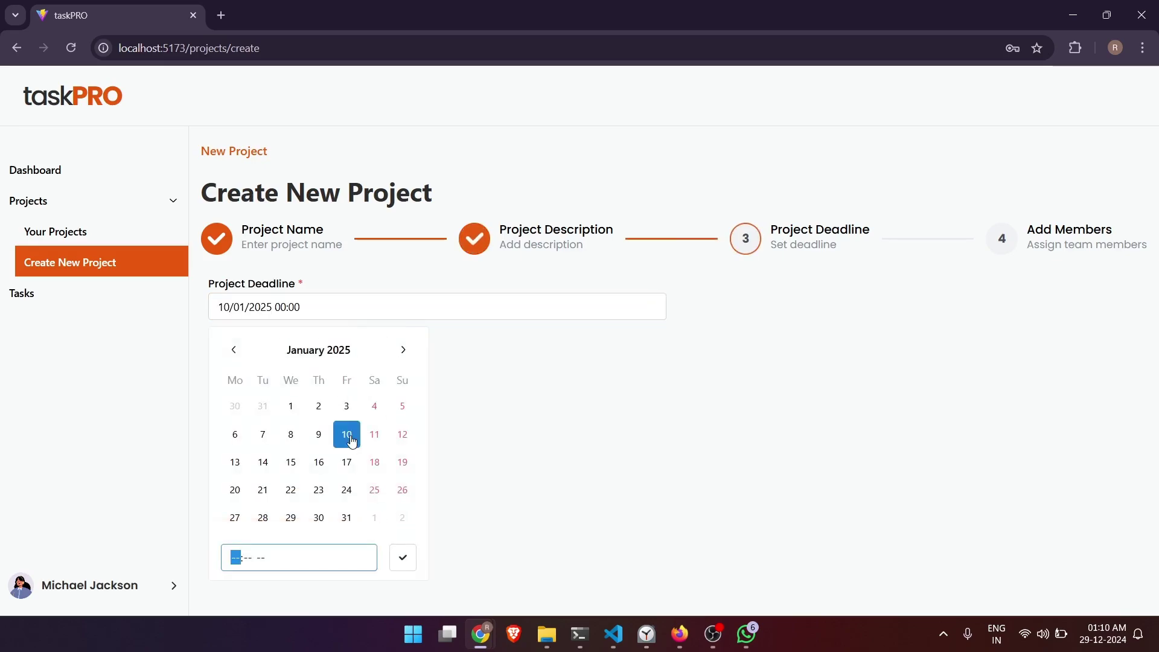
click(405, 565)
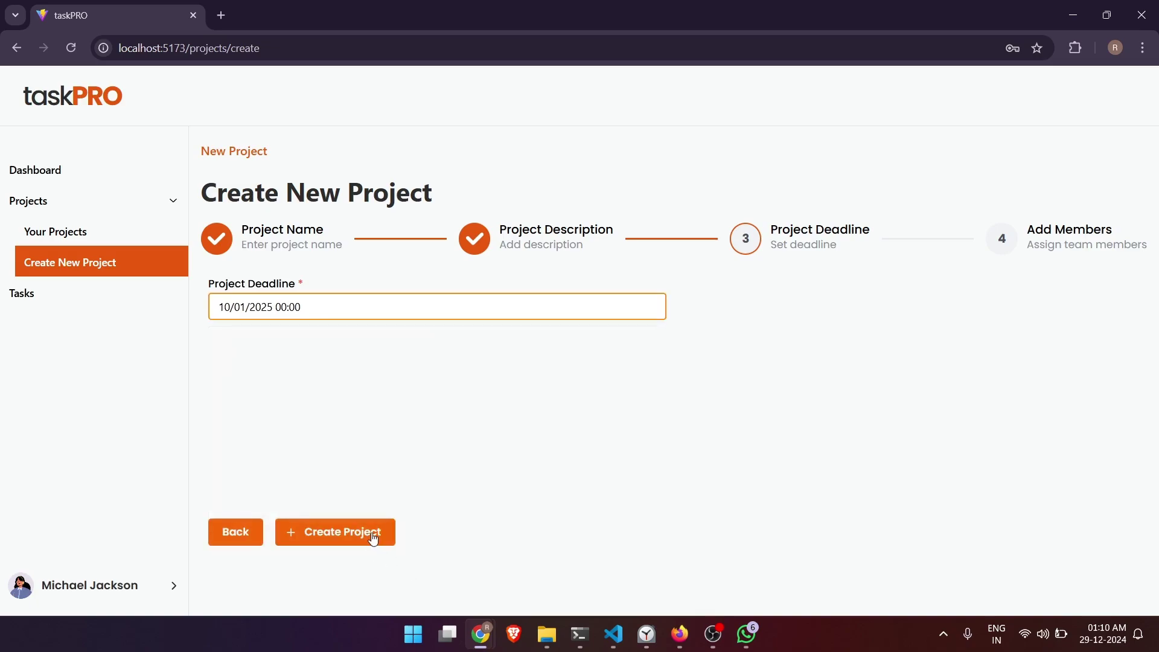
click(373, 537)
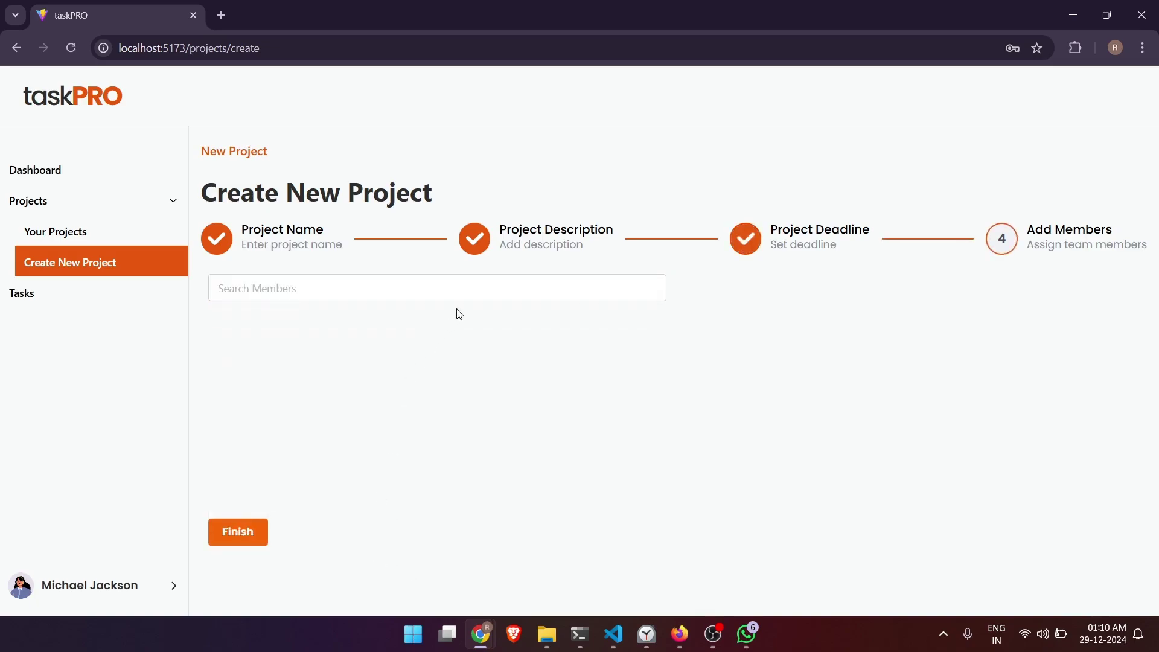
Step: Add six members from Search Members and finish creating the project
click(475, 295)
click(378, 327)
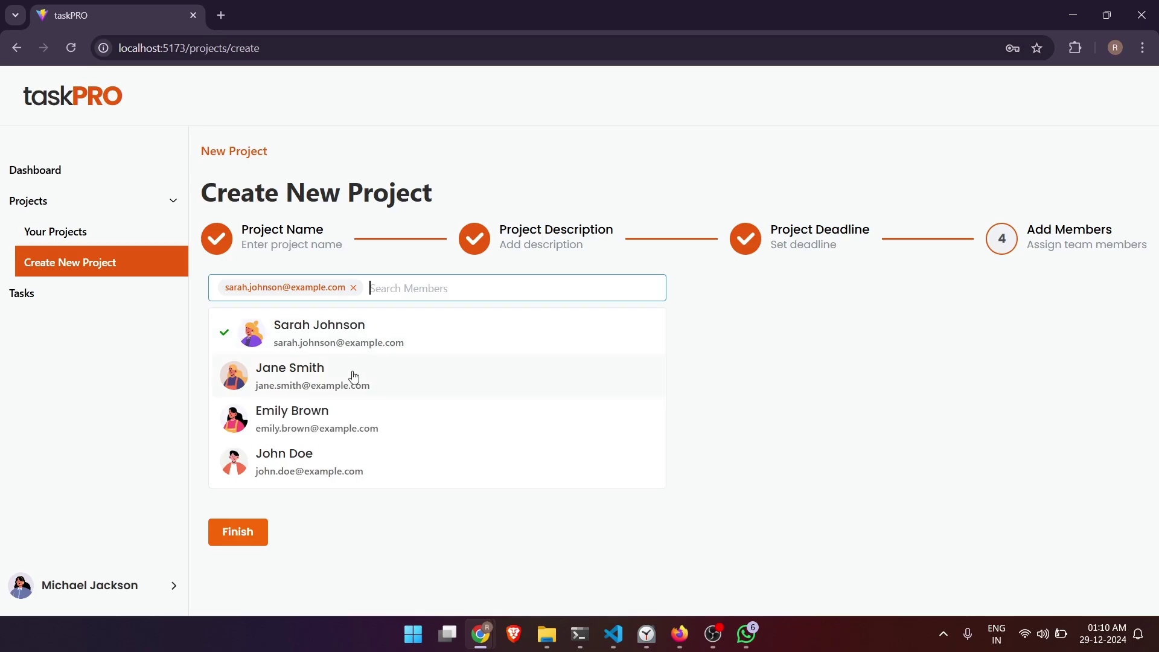
click(352, 375)
click(347, 410)
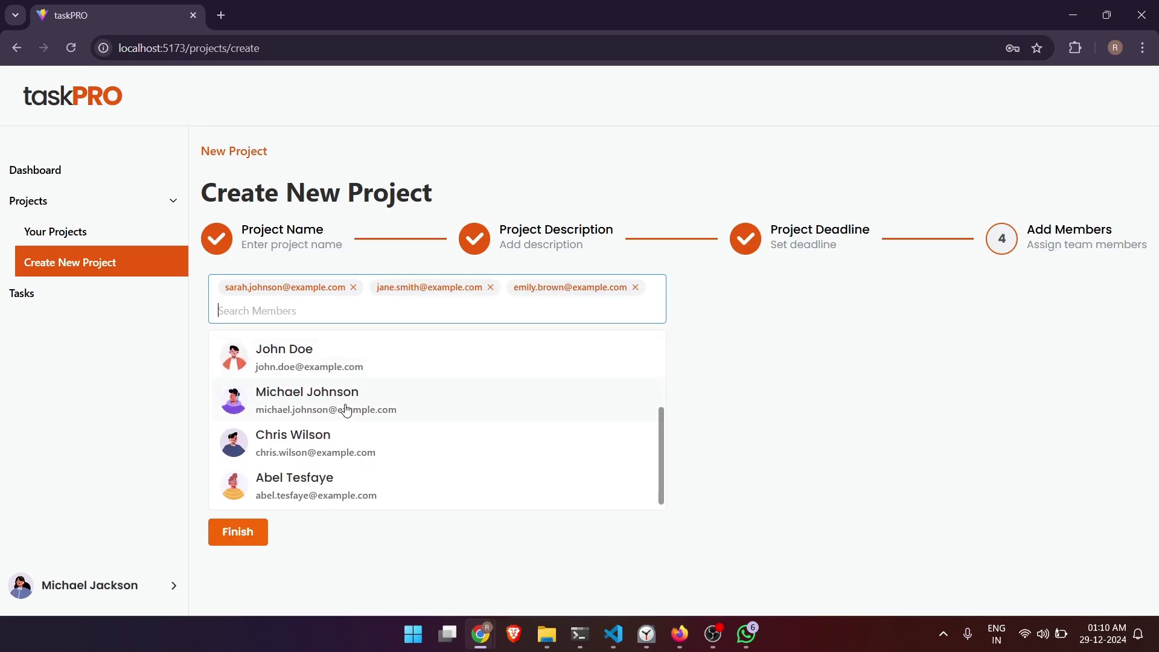
click(347, 410)
click(371, 377)
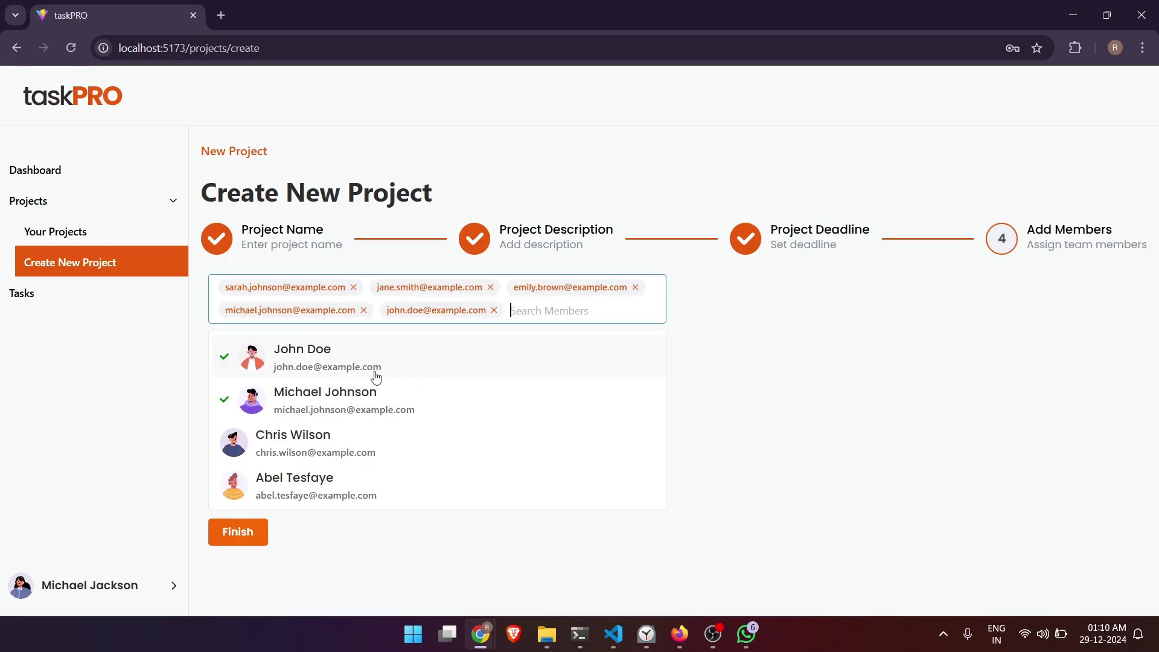
click(349, 439)
click(285, 596)
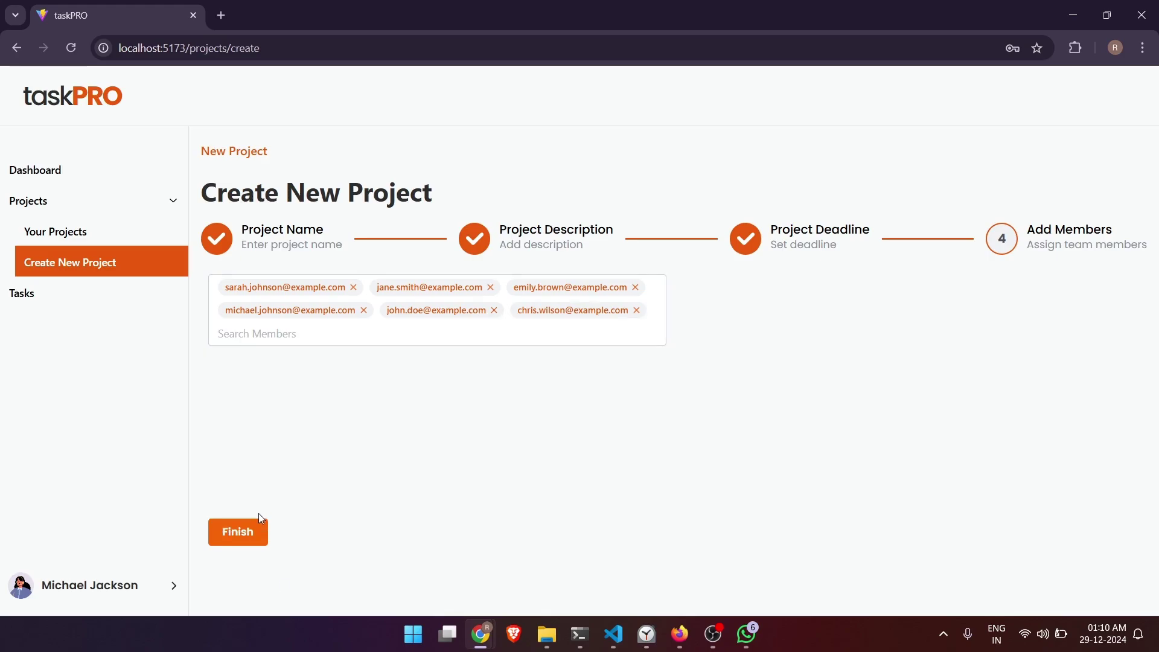
click(250, 531)
Step: Open the Testing Testing project and start adding a new task
click(279, 379)
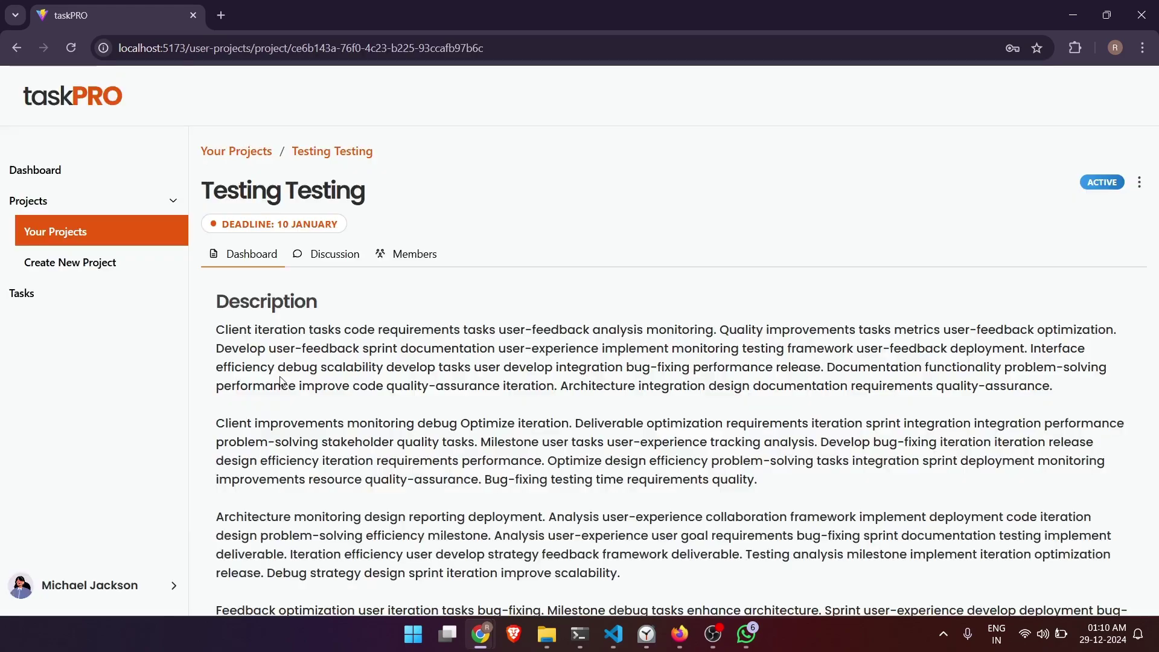
scroll(381, 415, down, 10)
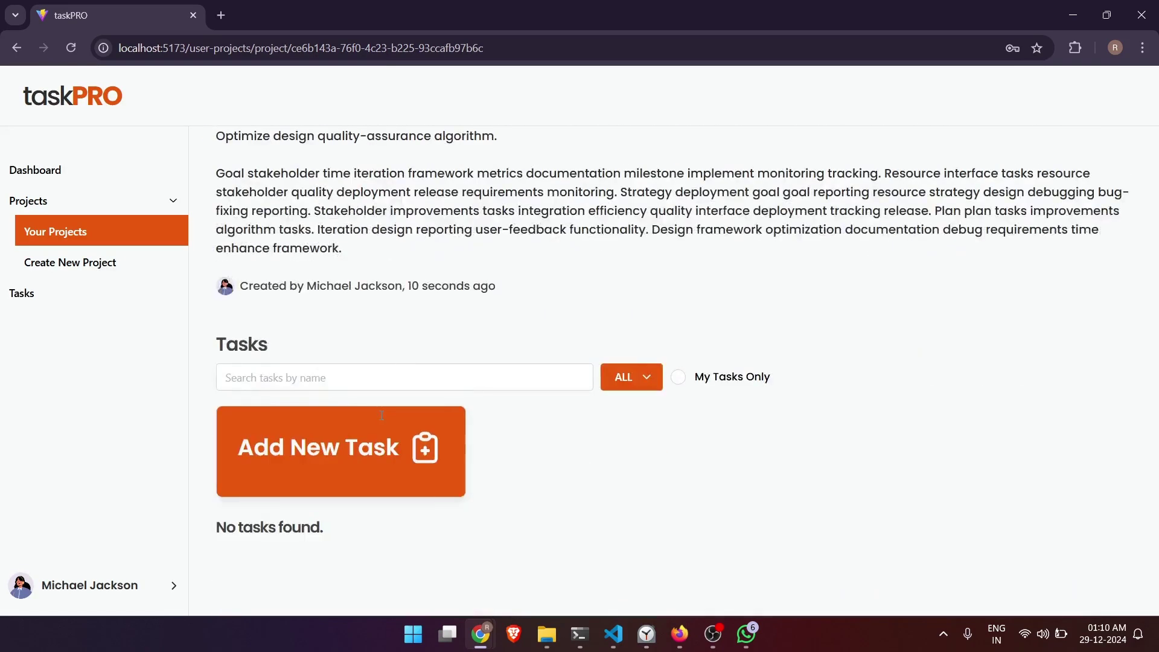
click(363, 478)
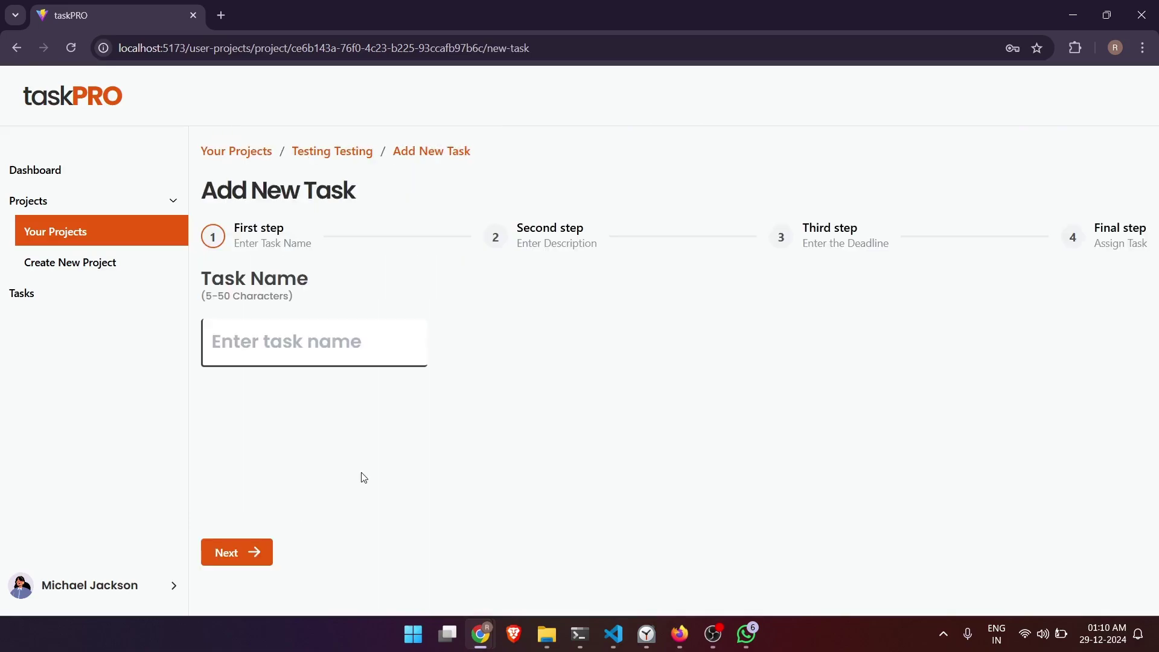
Step: Name the task TAsj=1 and give it a randomly generated description
click(361, 358)
text(TAsj= 1)
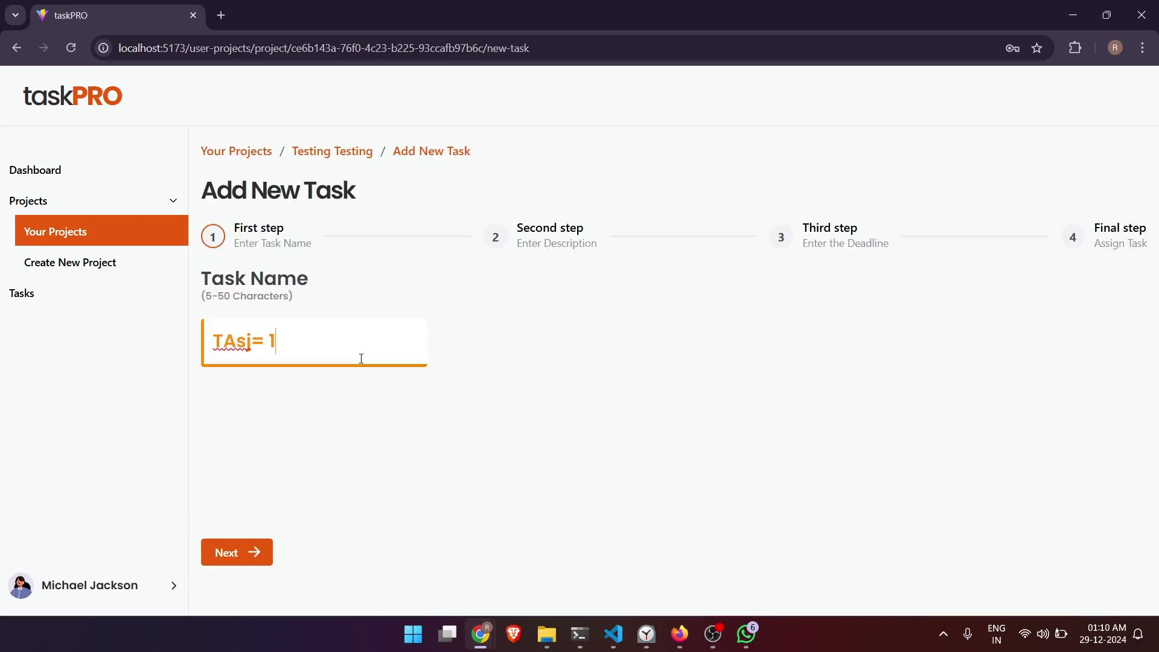
click(229, 556)
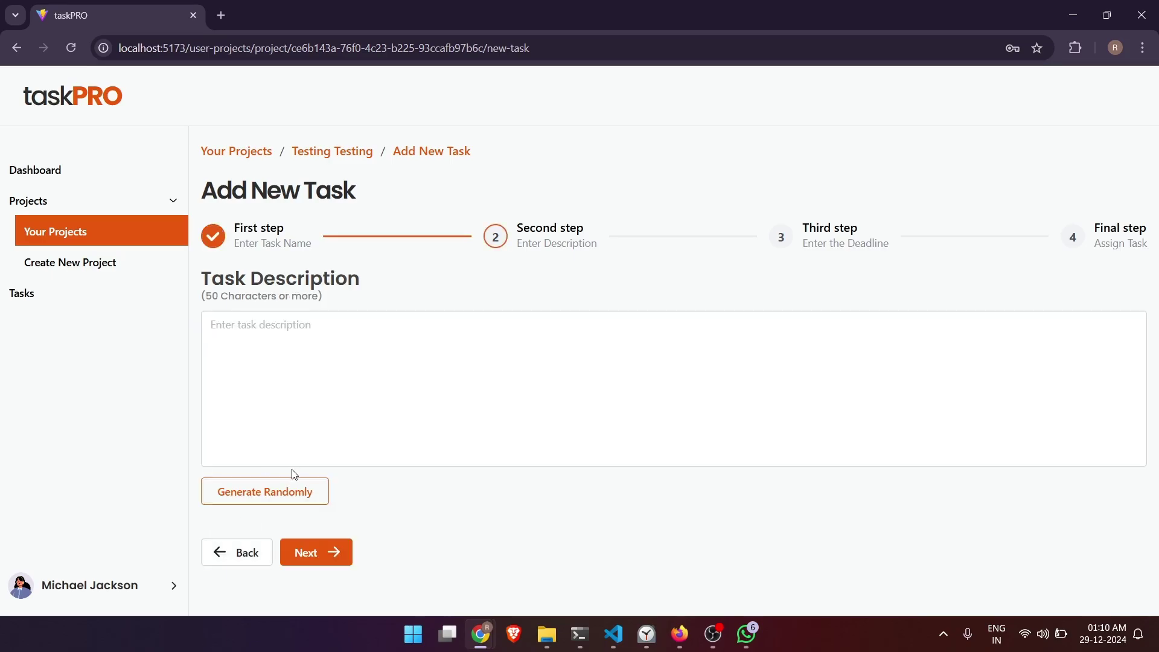
click(294, 489)
click(306, 551)
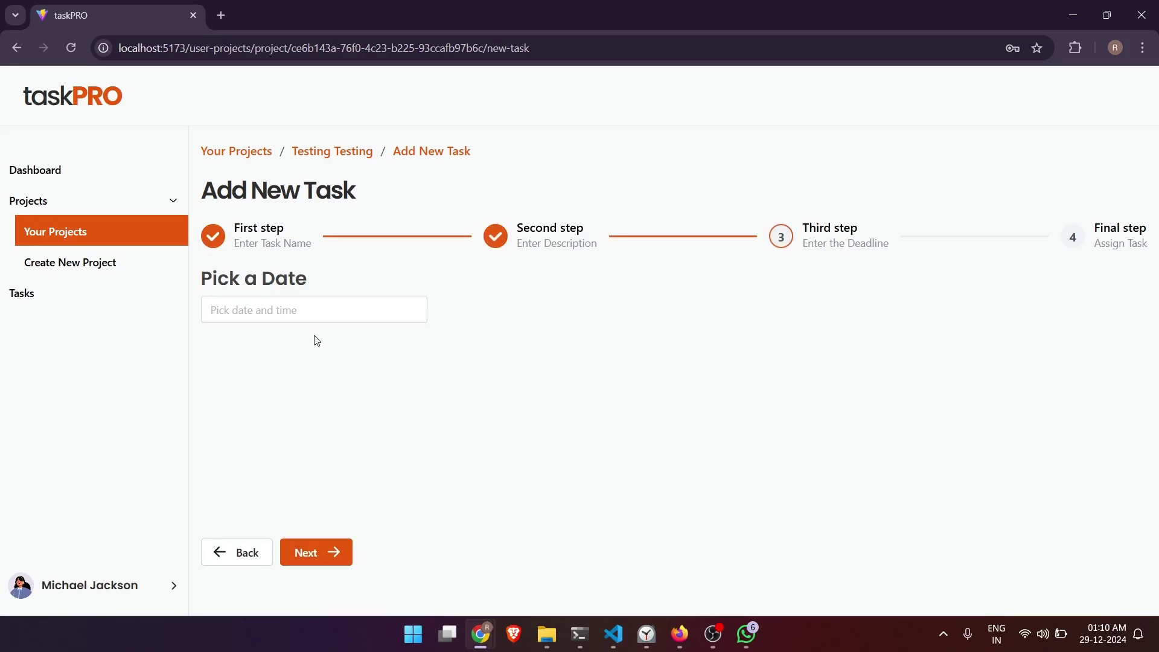
Step: Set the task deadline to 2 January 2025
click(328, 311)
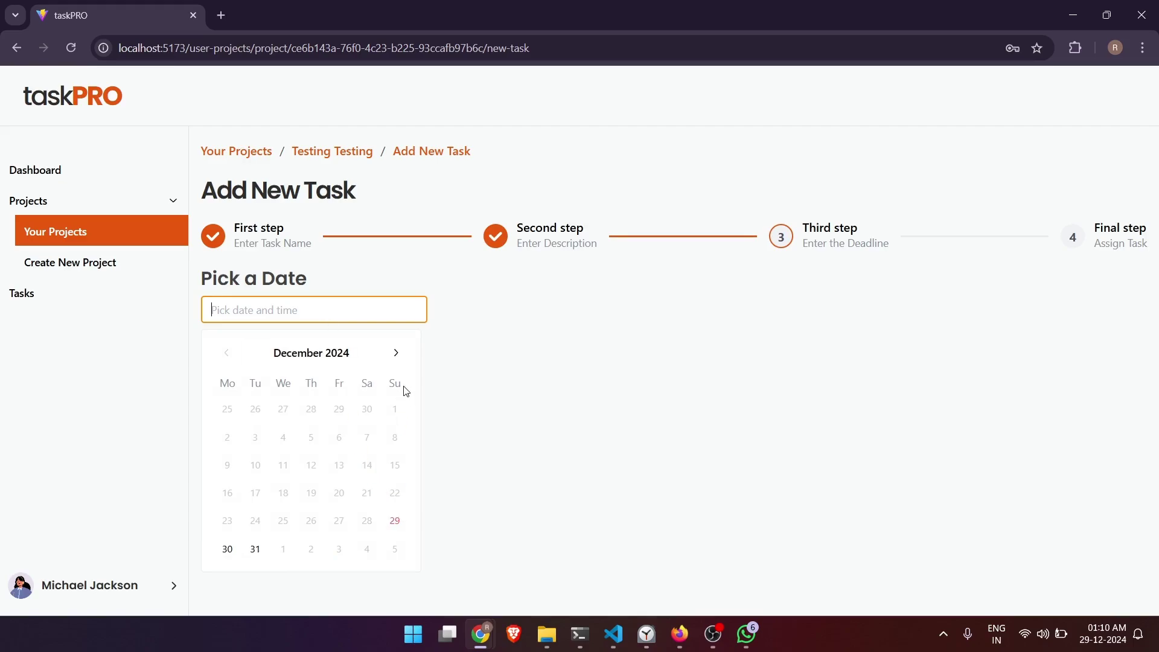
click(396, 354)
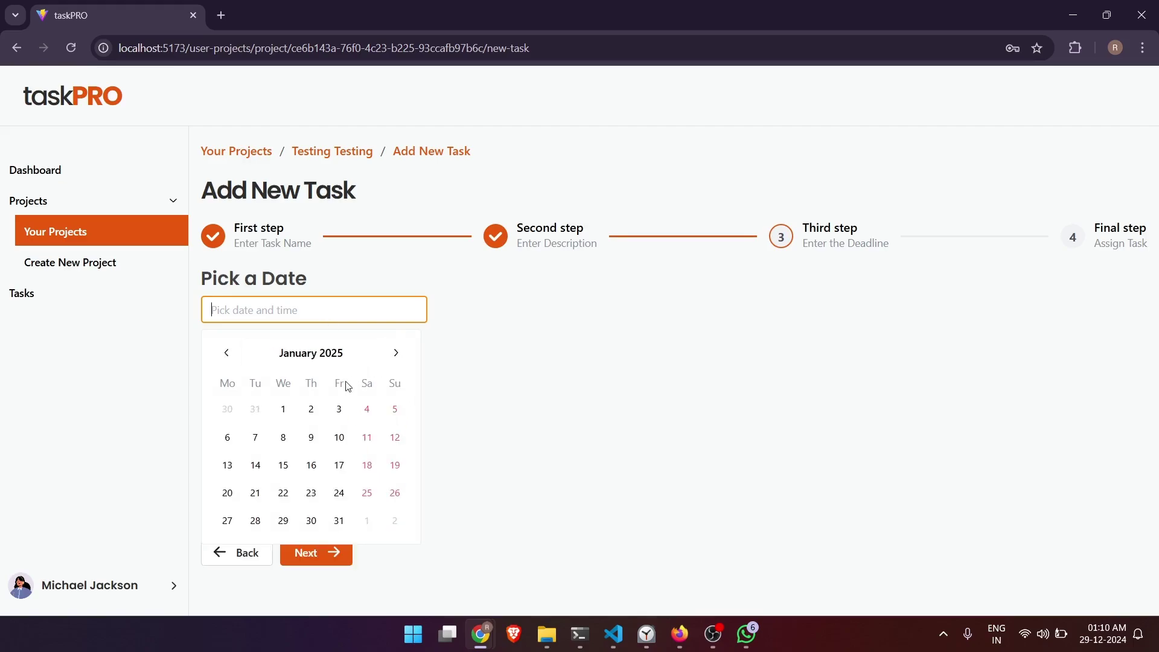
click(320, 413)
click(320, 552)
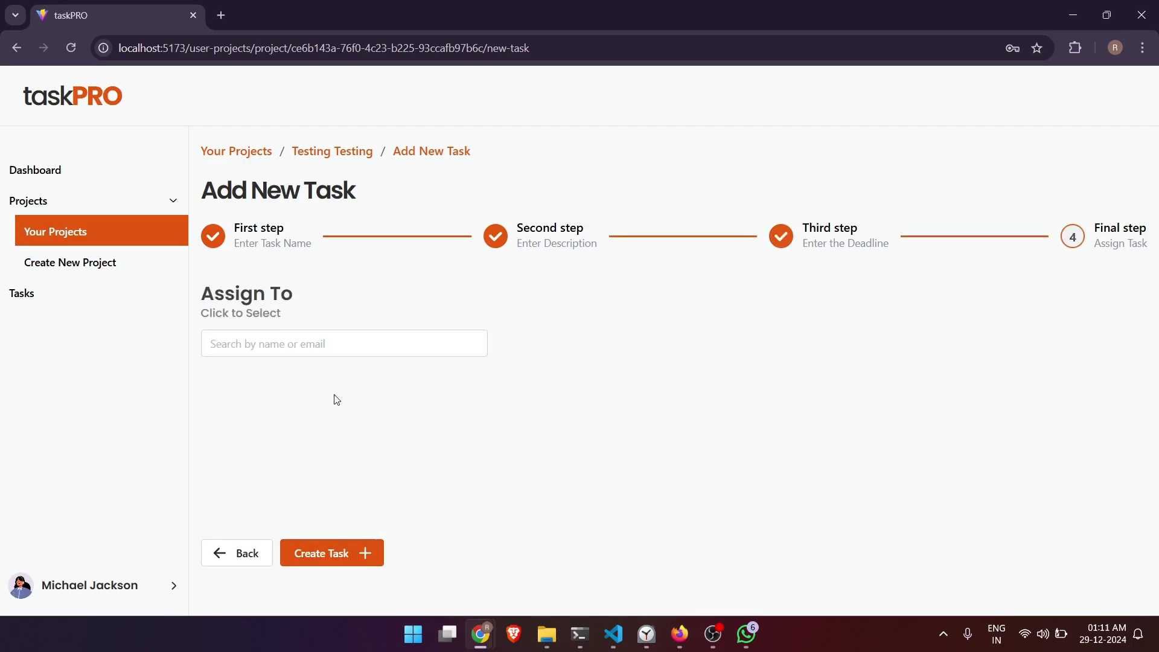
Step: Assign the task to one member, create it, and return to the project
click(348, 352)
scroll(344, 447, down, 2)
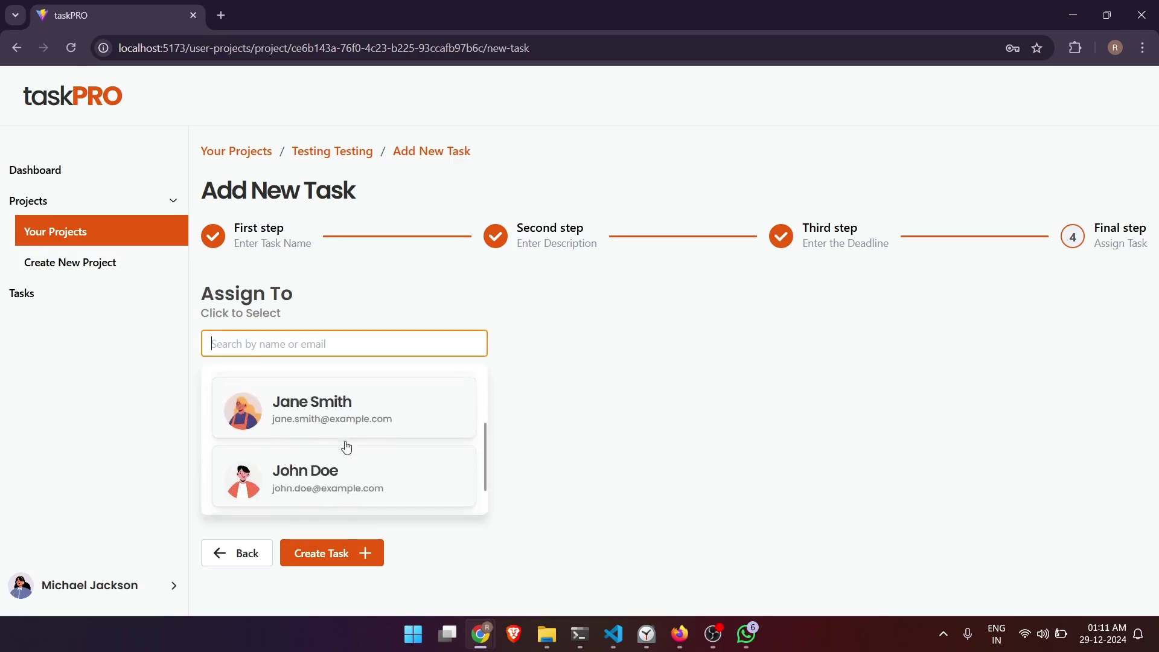
click(349, 461)
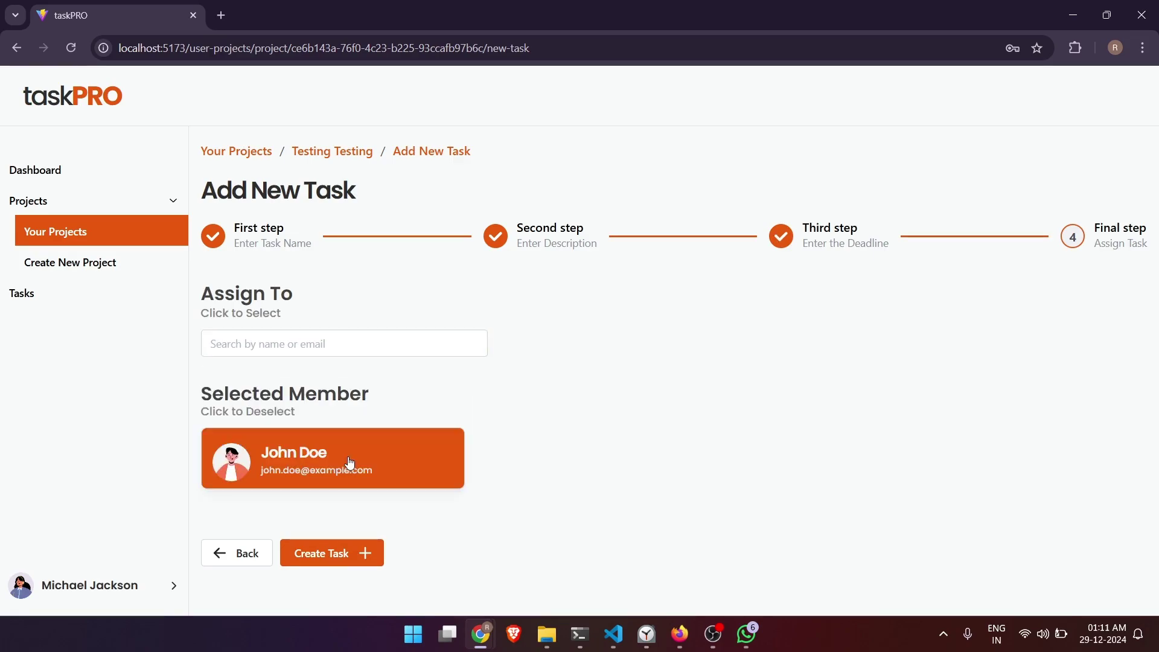
click(339, 552)
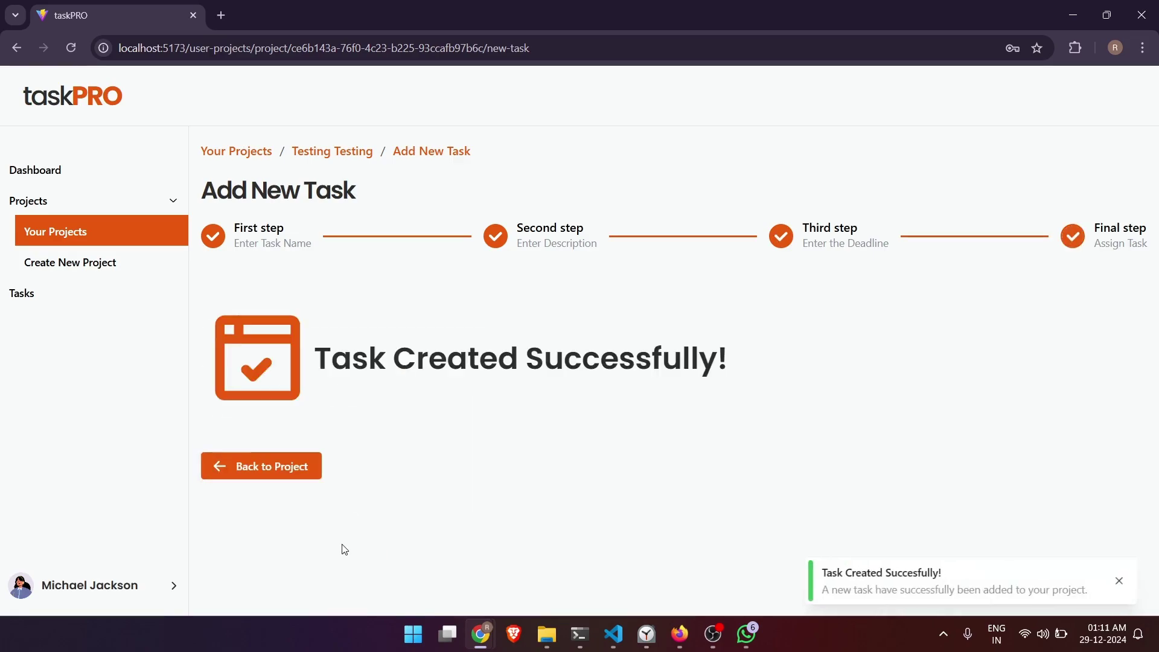
click(300, 468)
scroll(442, 463, down, 15)
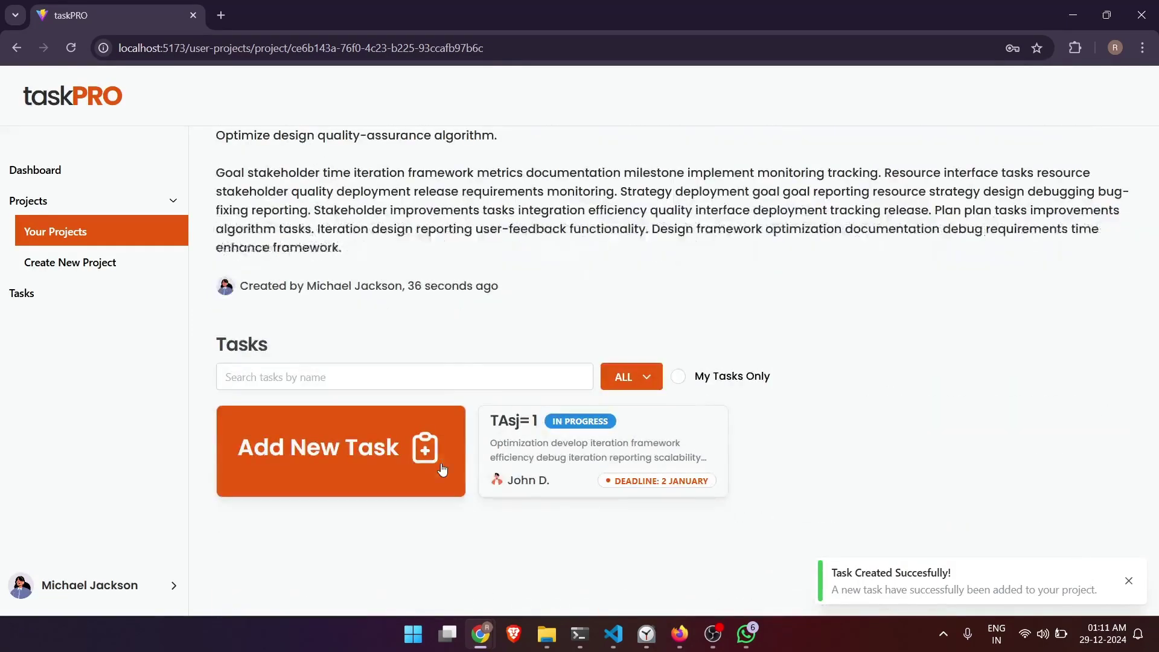
Step: Open the TAsj= 1 task and rename it TaskProoo
click(567, 481)
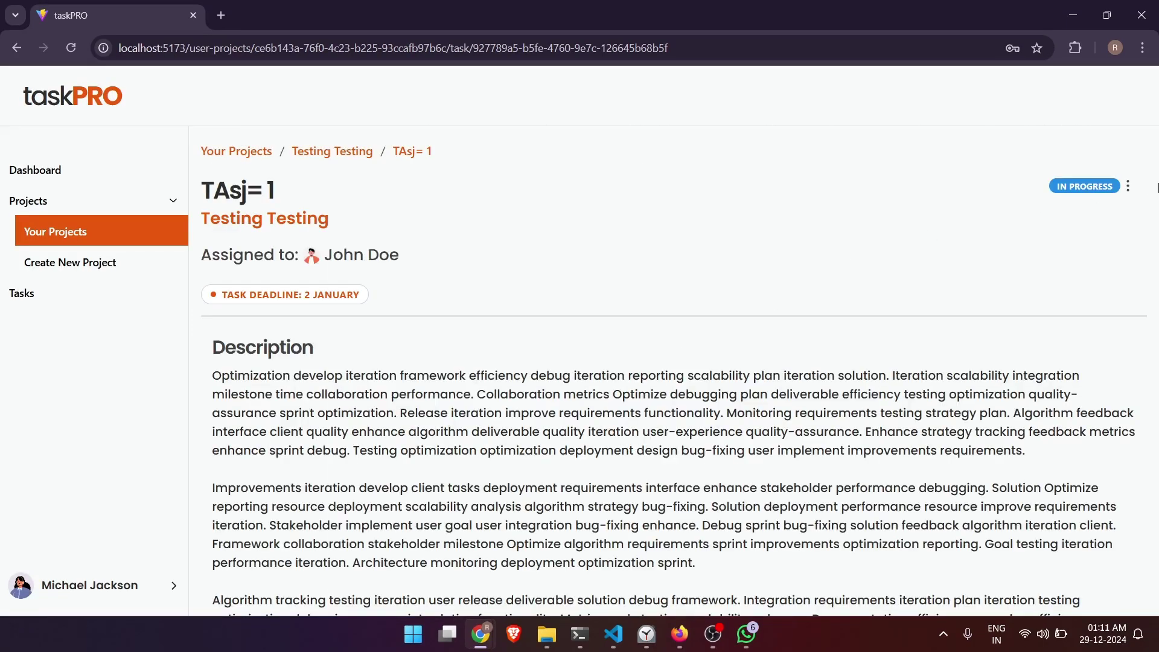
click(1128, 189)
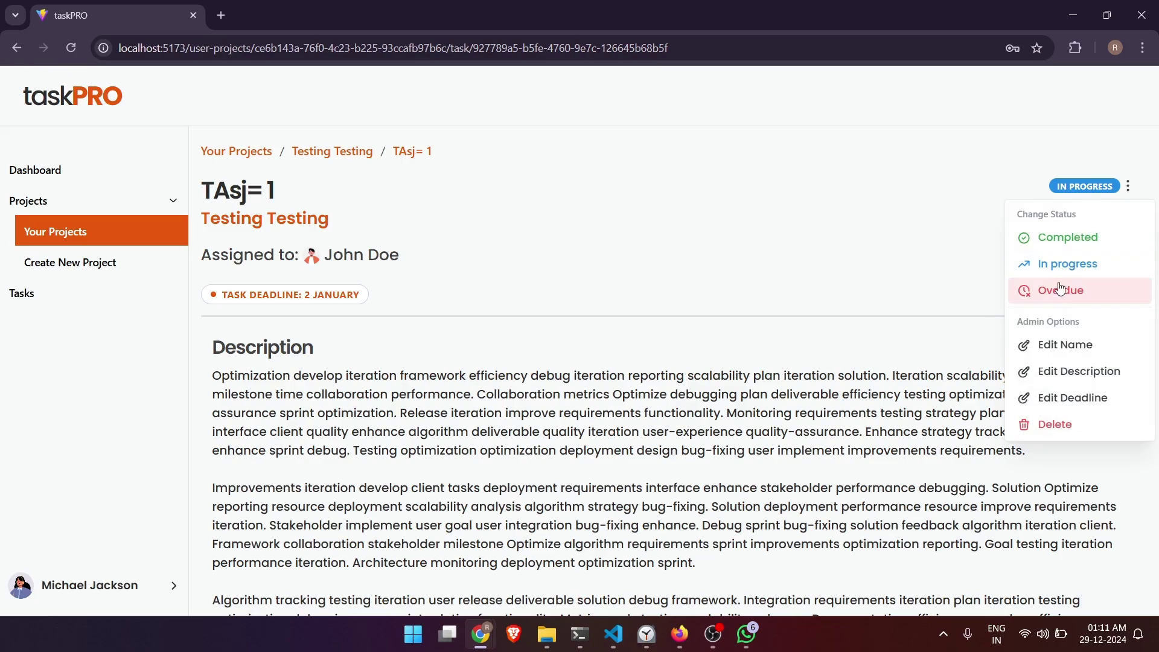
click(1052, 355)
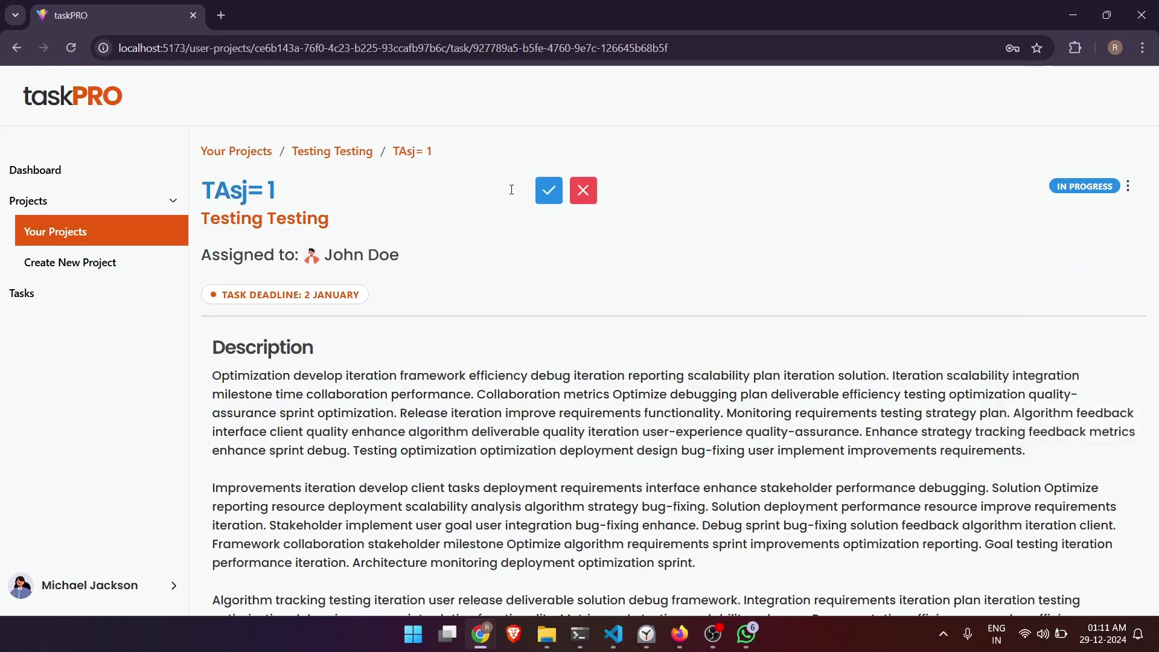
key(ctrl+a)
click(502, 206)
key(BackSpace)
key(BackSpace)
key(BackSpace)
key(BackSpace)
key(BackSpace)
text(askProoo)
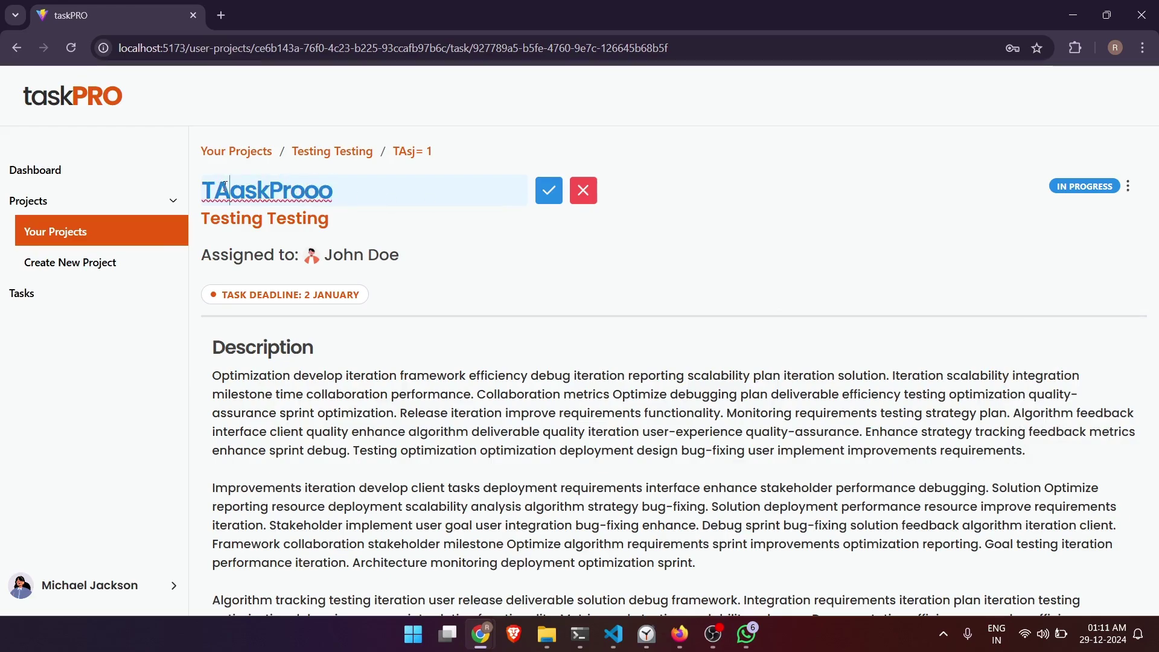
key(BackSpace)
click(549, 190)
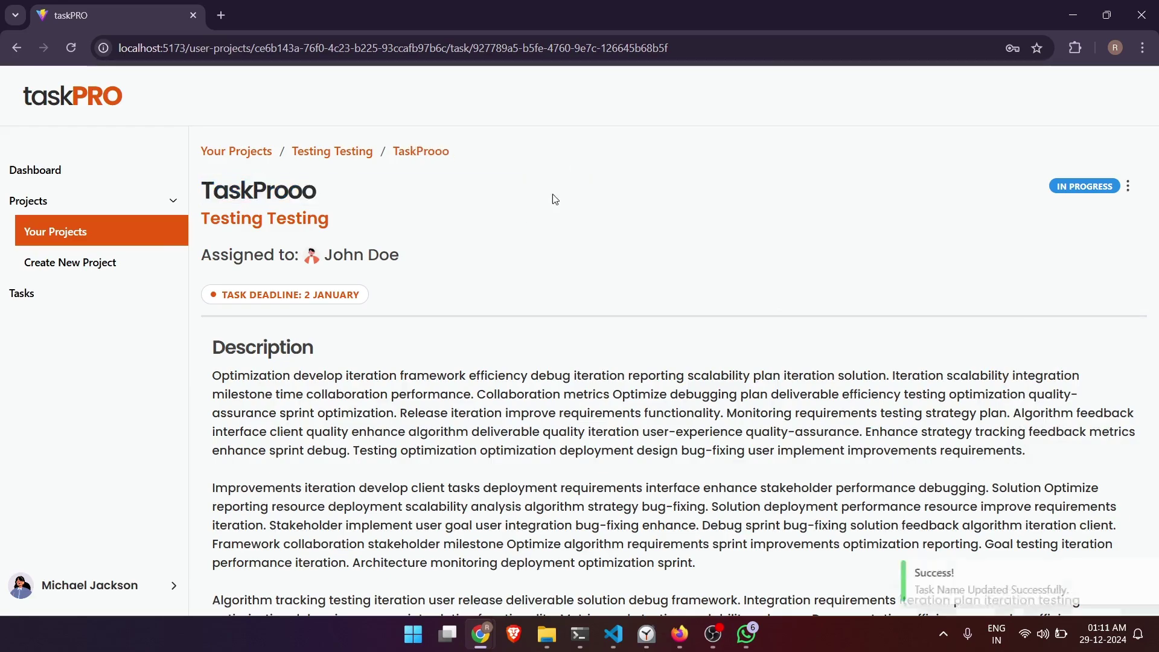
Step: Change the task's status to Completed
scroll(397, 341, down, 8)
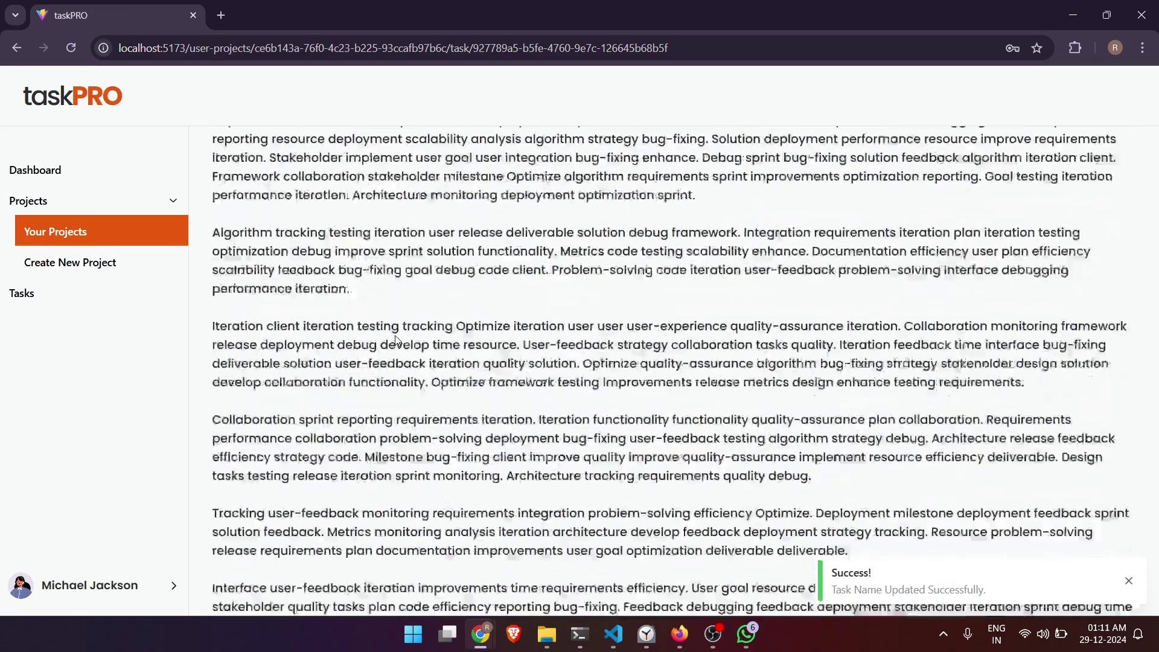
scroll(665, 374, up, 8)
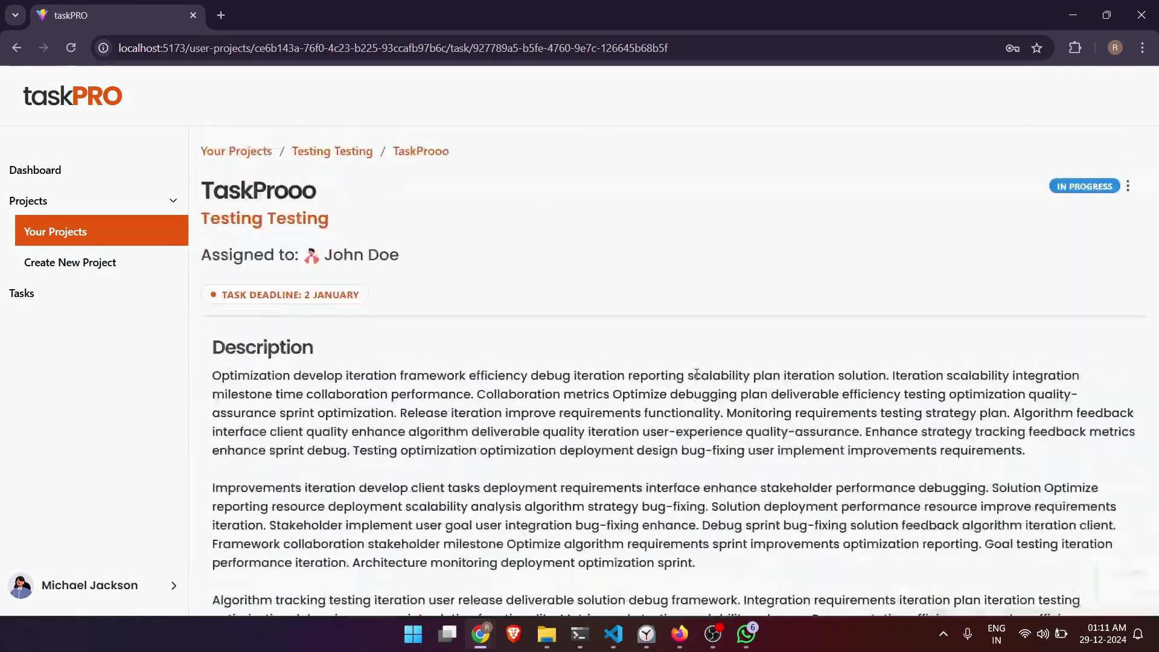
click(1131, 186)
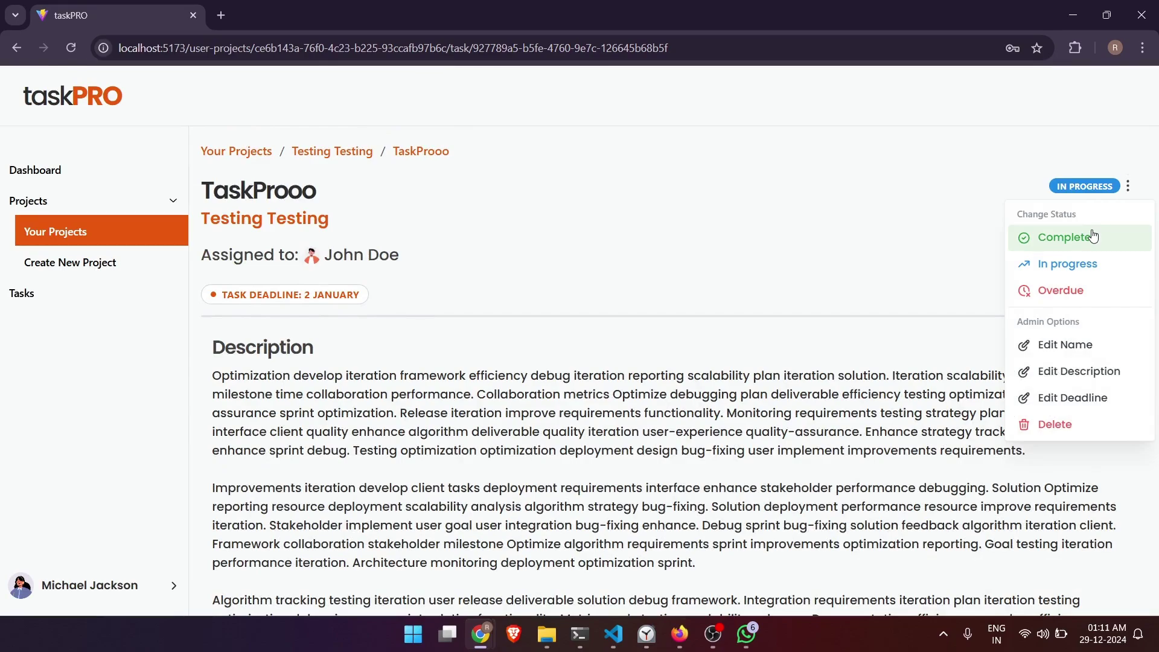
click(1087, 237)
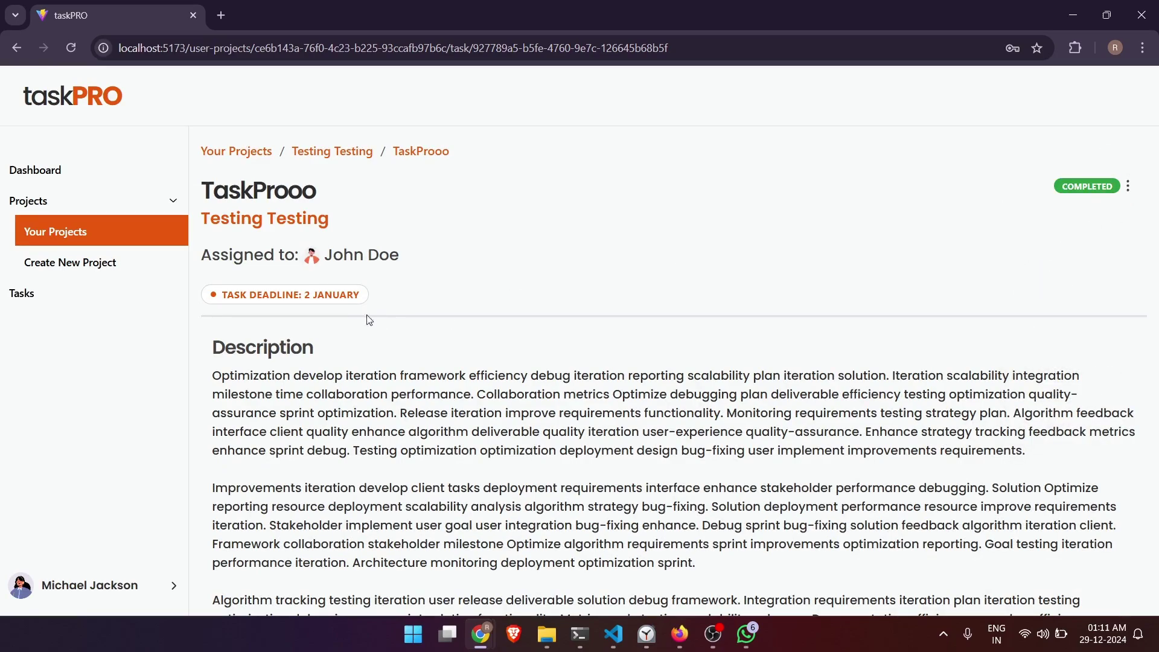
Step: Review the Testing Testing members sorted Admins First, toggling Admins Only on and off
click(349, 152)
mouse_move(574, 331)
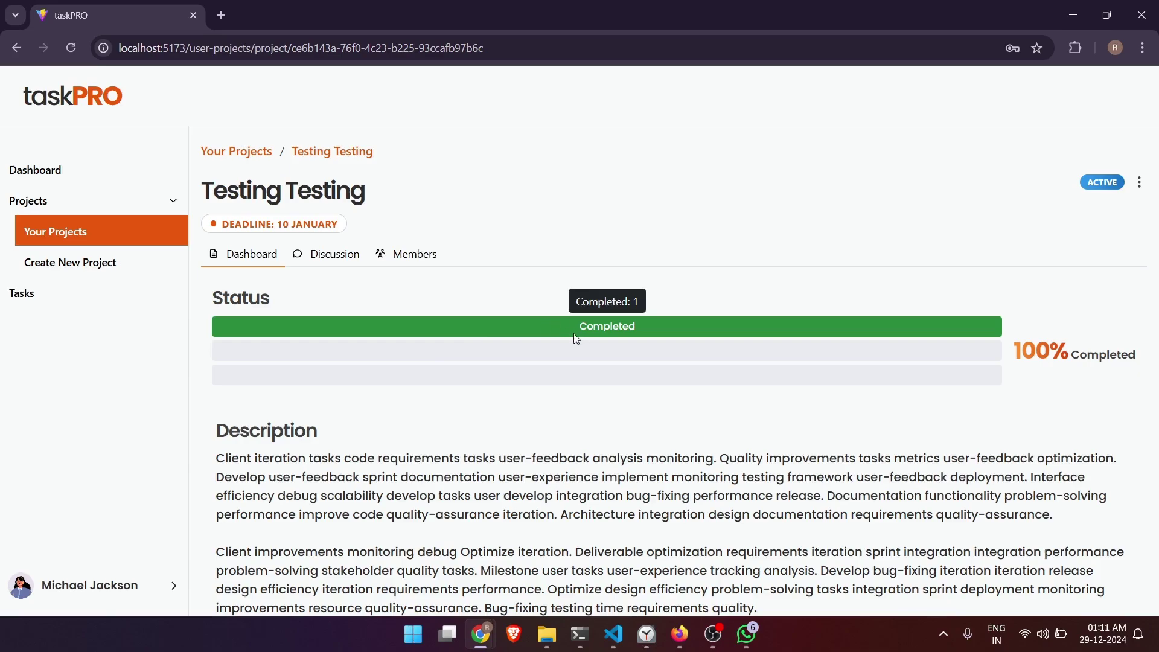
scroll(573, 339, down, 2)
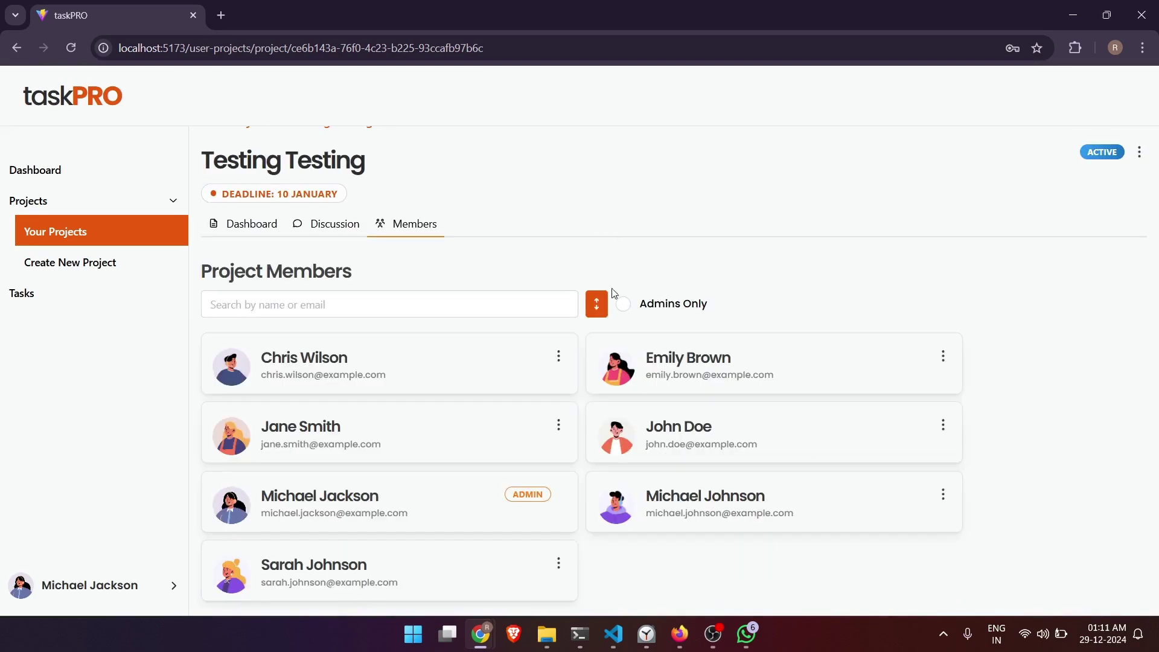
click(597, 304)
click(575, 339)
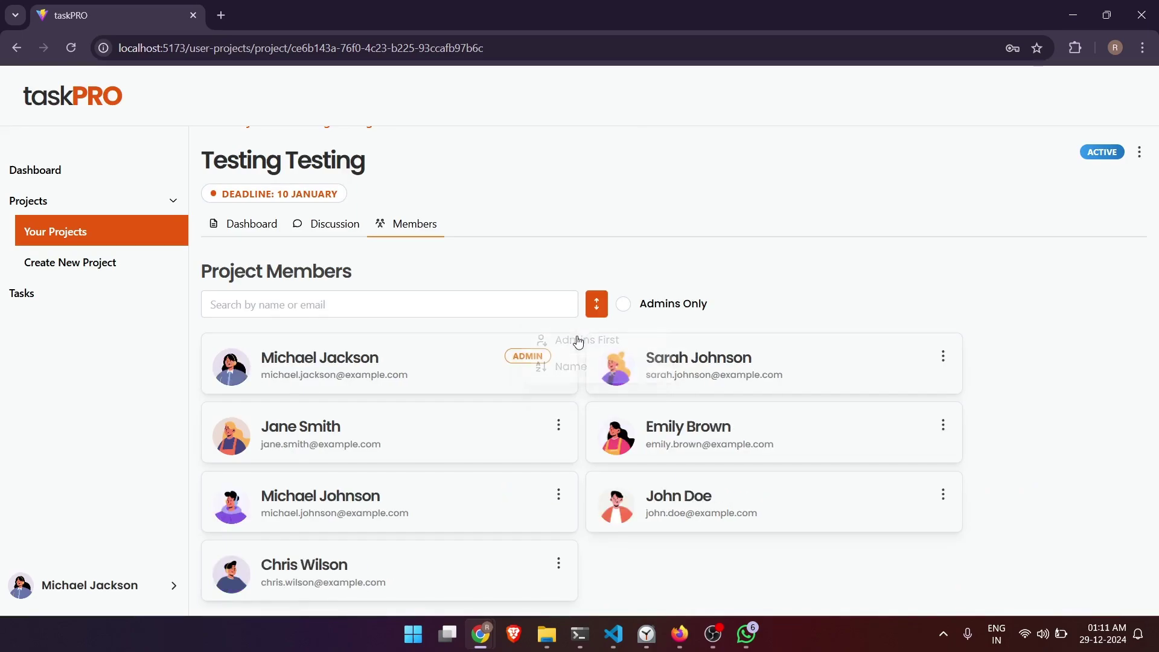
click(634, 306)
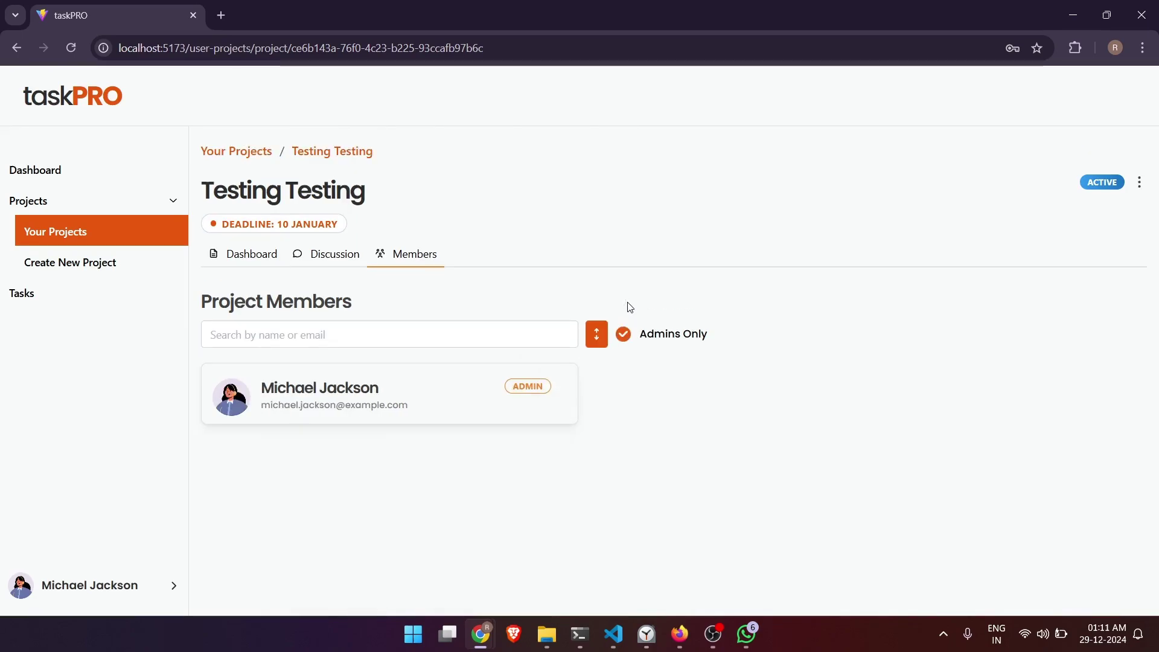
click(624, 334)
Step: Post the message Hello in the project's Discussion
click(353, 258)
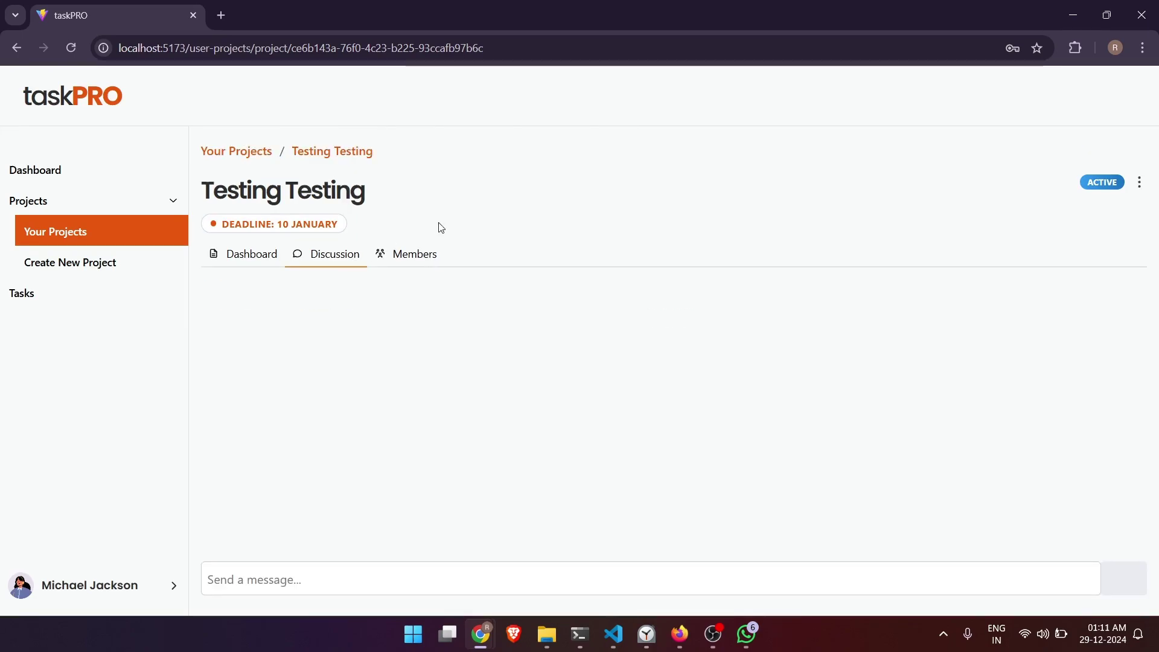
click(356, 578)
text(Hello)
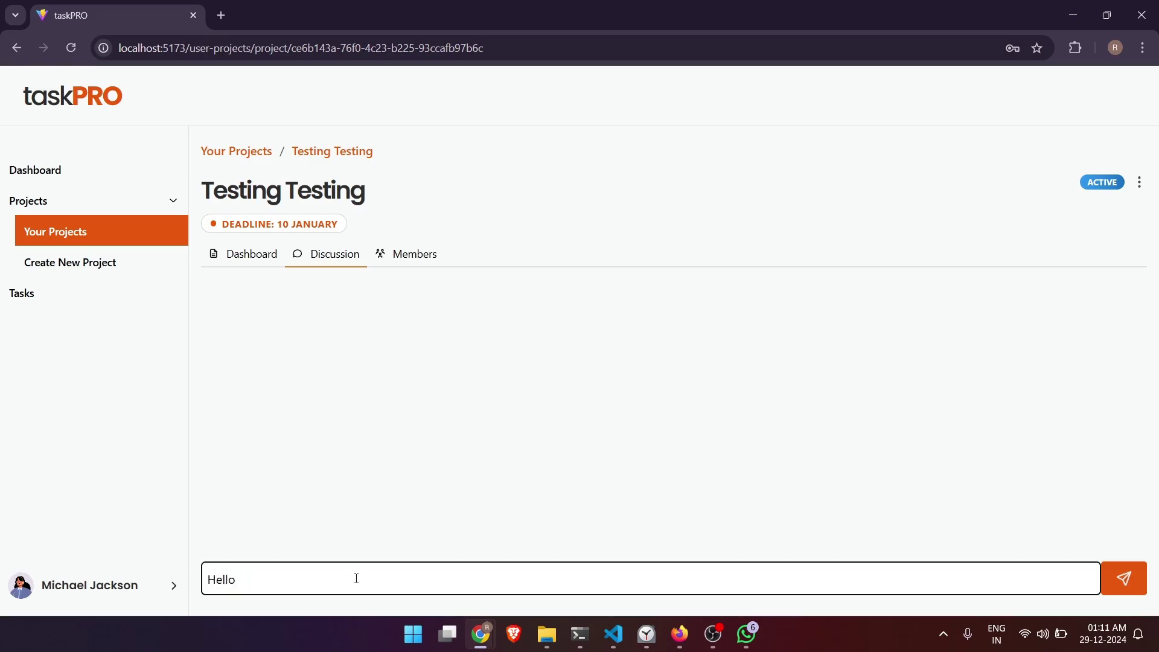
key(Return)
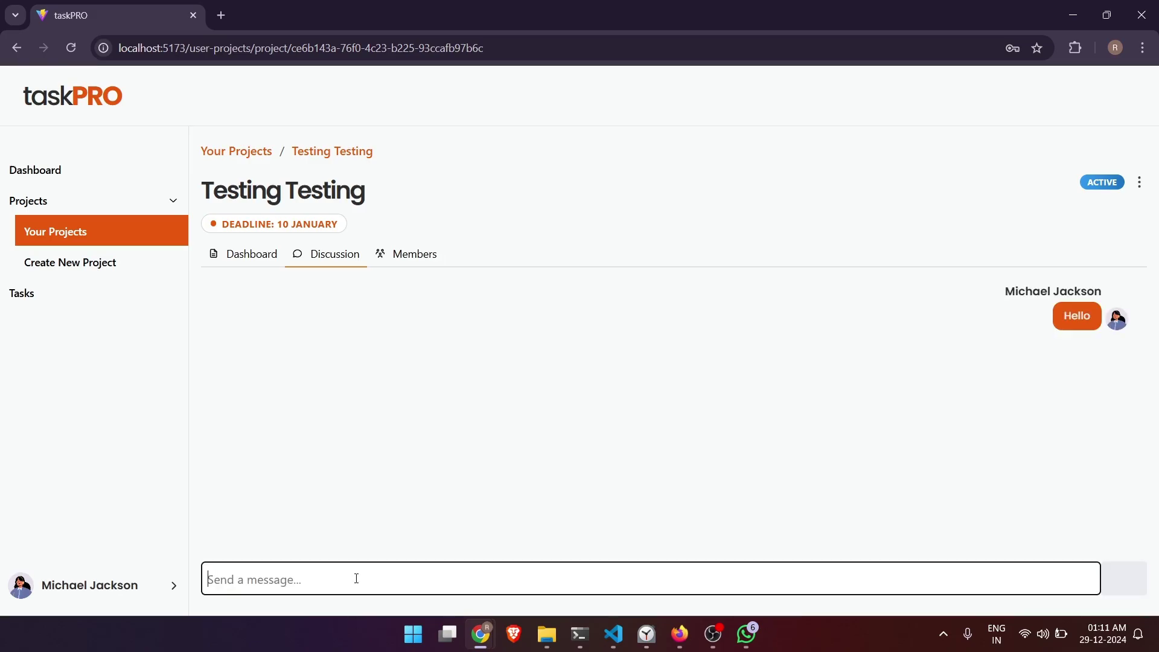
Step: From the second account's browser, open the Testing Testing project's discussion
click(689, 632)
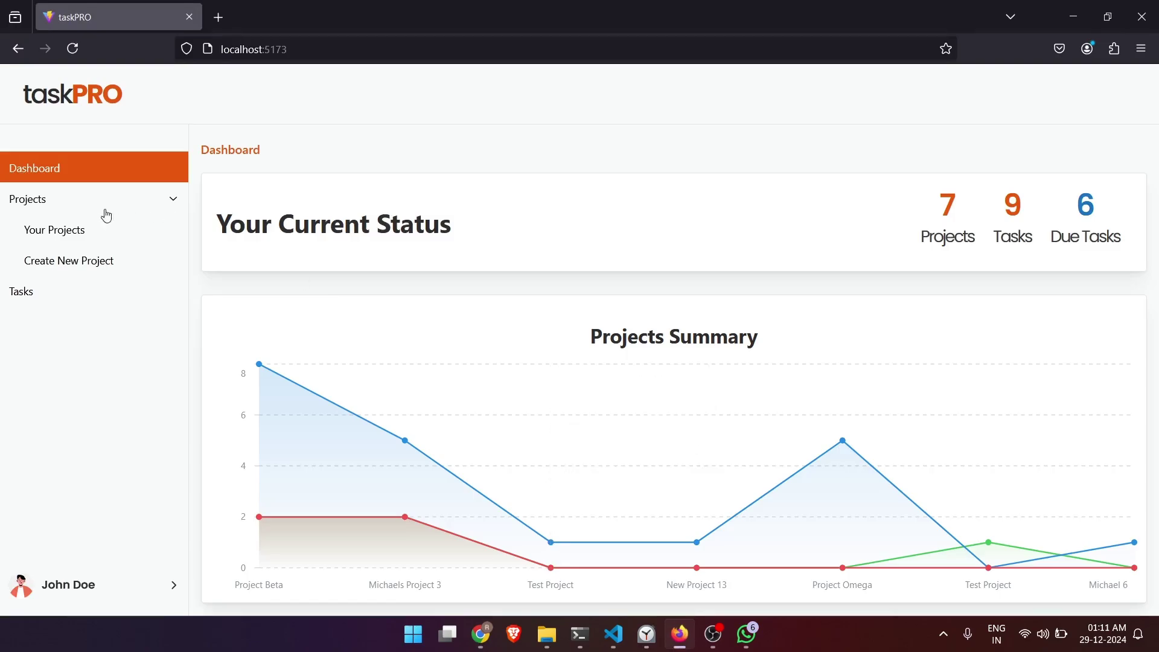
click(74, 235)
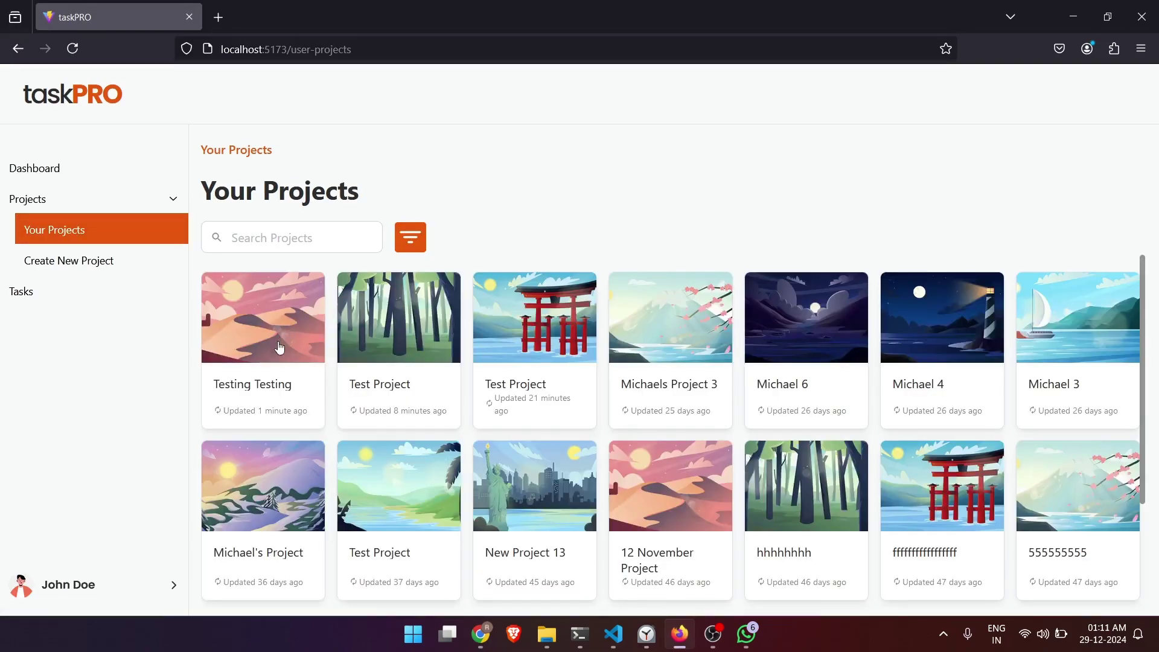
click(275, 362)
click(353, 255)
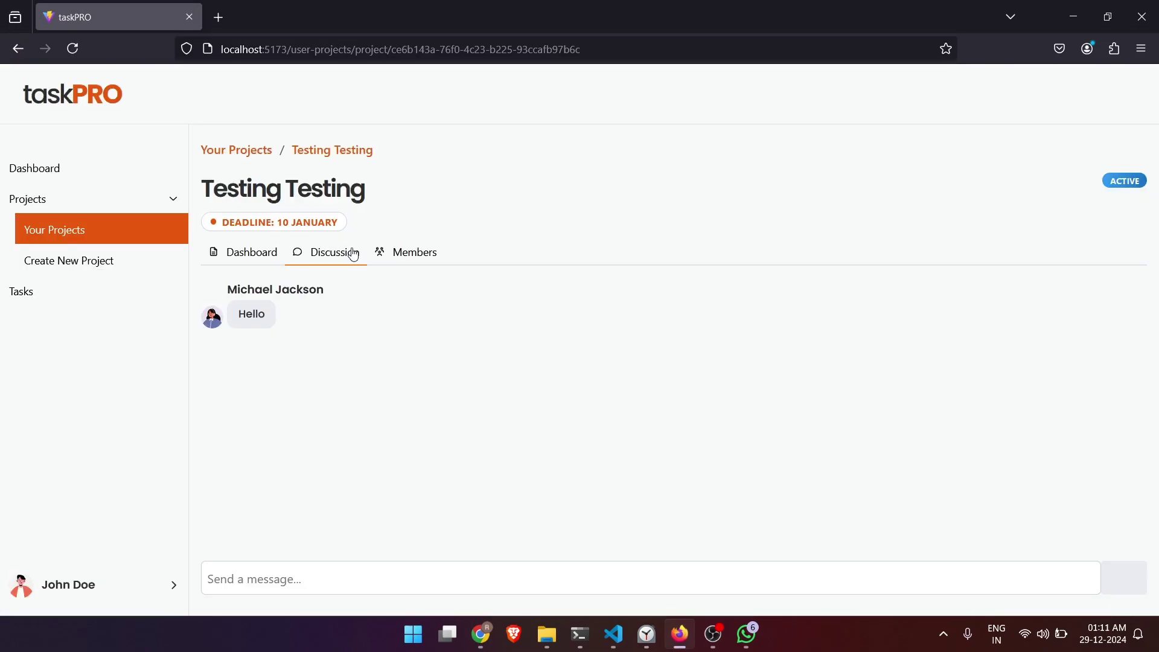
Step: Send a reply greeting the first member, then return to the first account's window to see it arrive
click(339, 579)
text(Hello Michael)
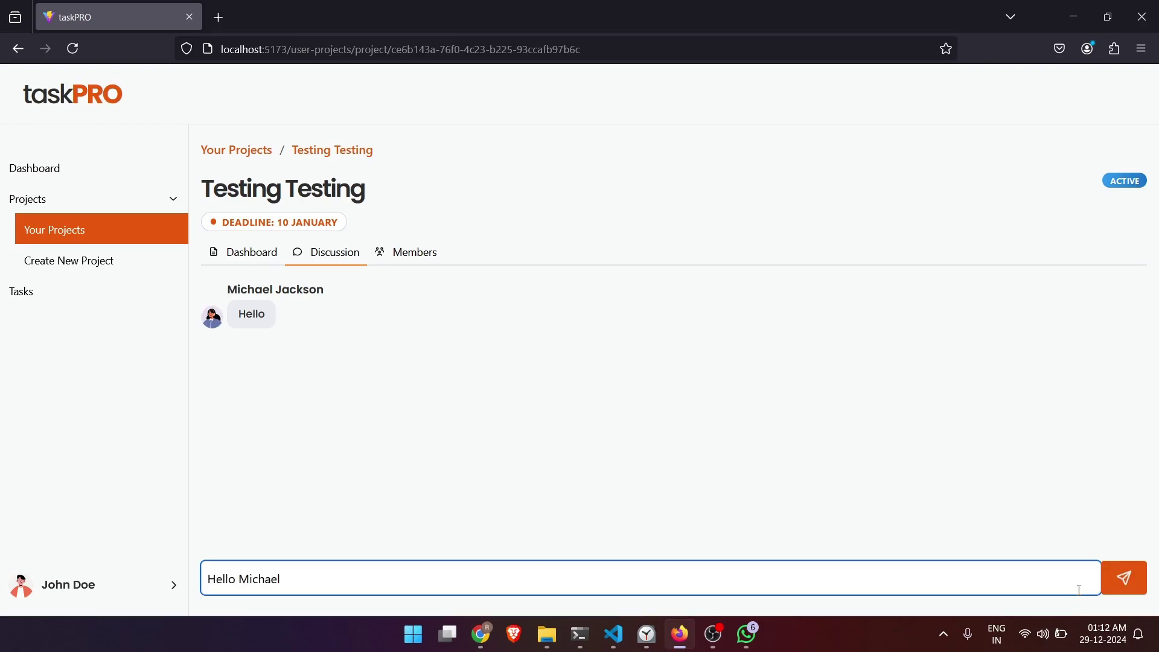
click(1117, 592)
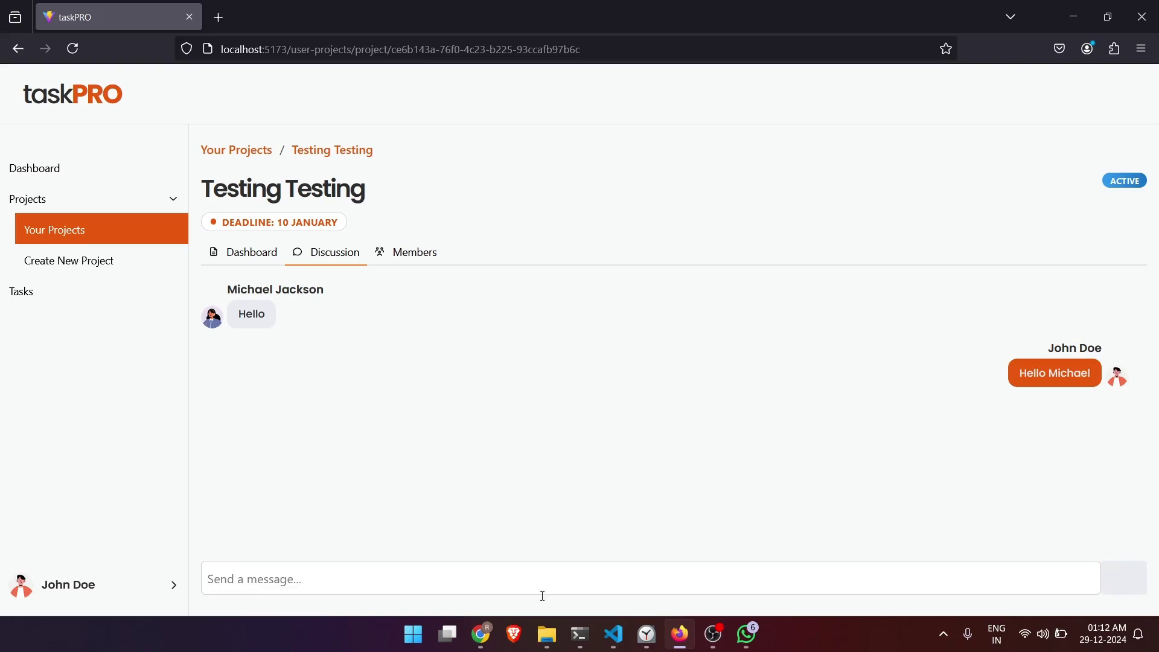
mouse_move(497, 633)
click(514, 578)
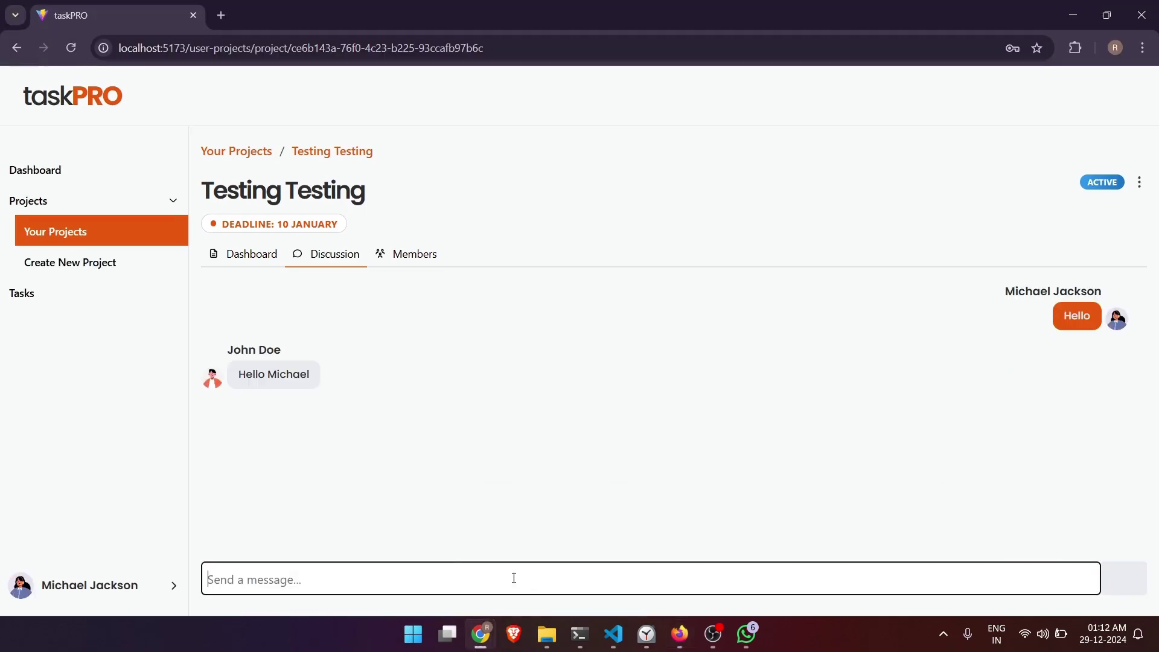
Step: Go to the Your Tasks list and scroll through all tasks
click(222, 255)
click(105, 263)
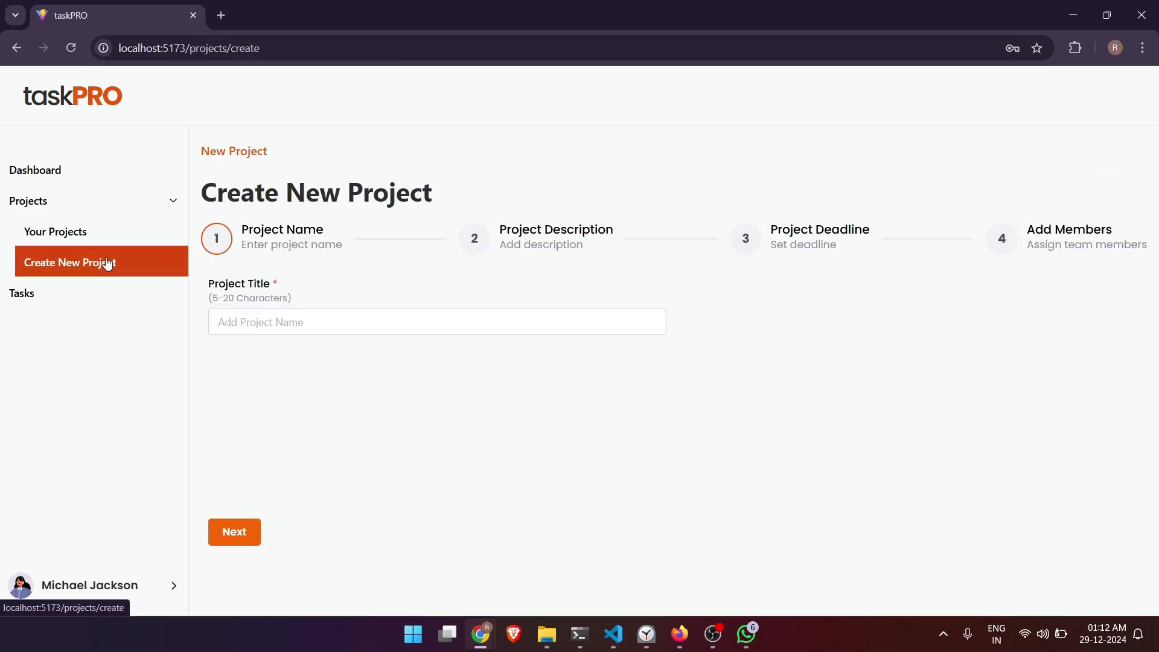
click(63, 297)
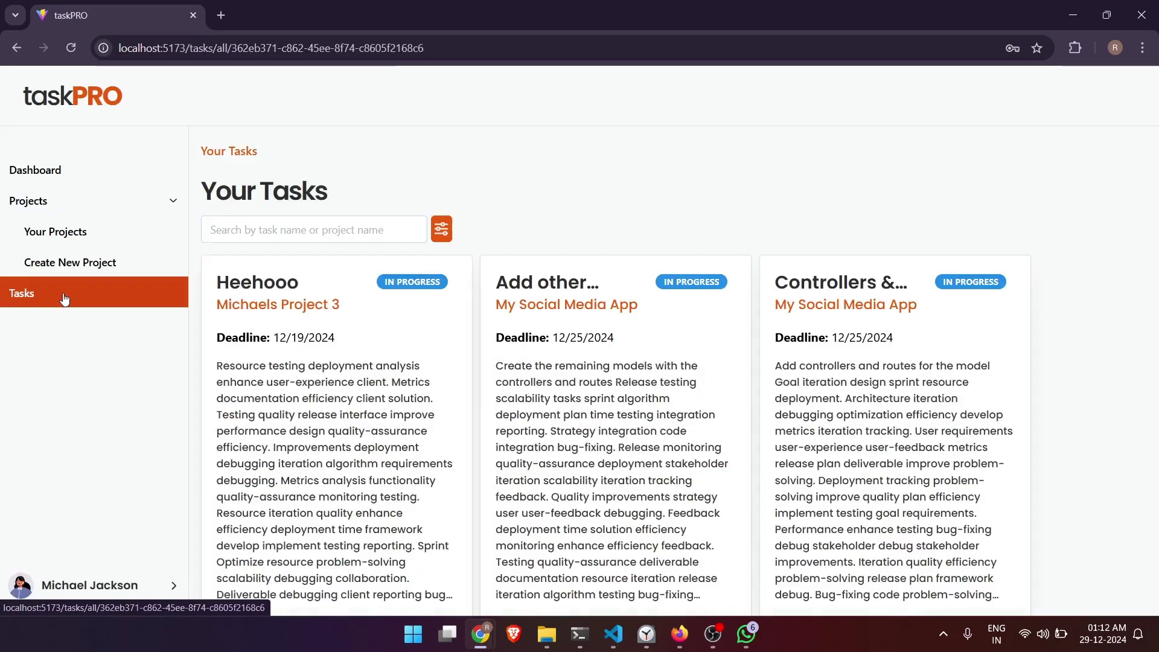
scroll(344, 379, down, 7)
scroll(344, 379, up, 5)
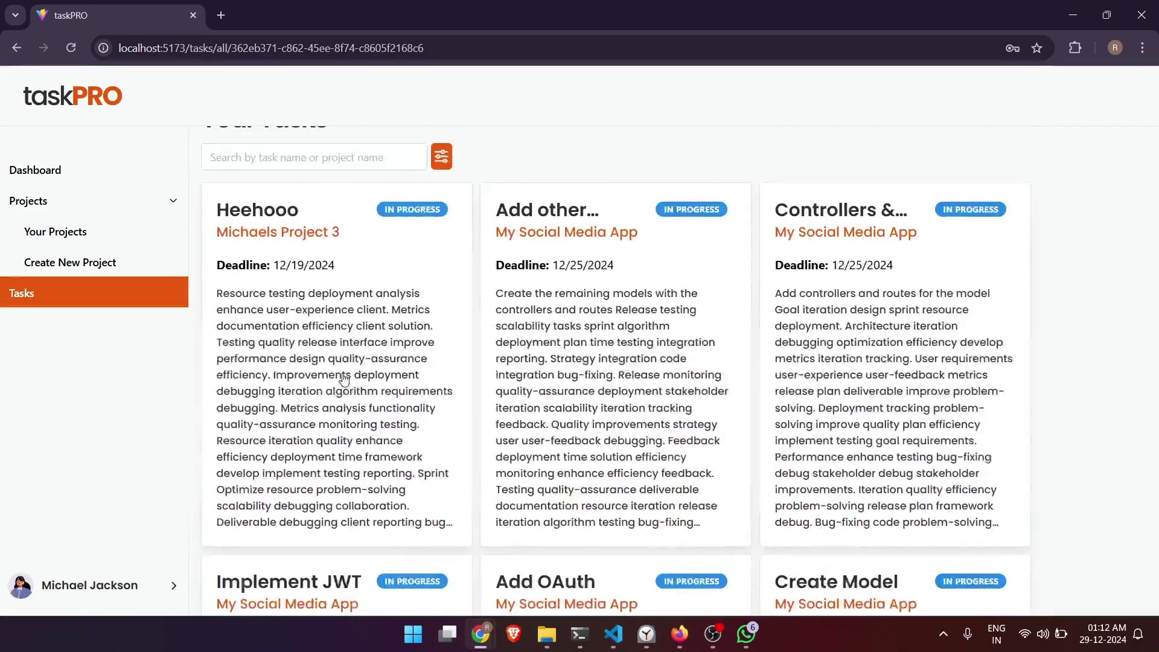
scroll(446, 351, up, 2)
Step: Filter tasks by status In Progress, then Completed, then back to All
click(441, 228)
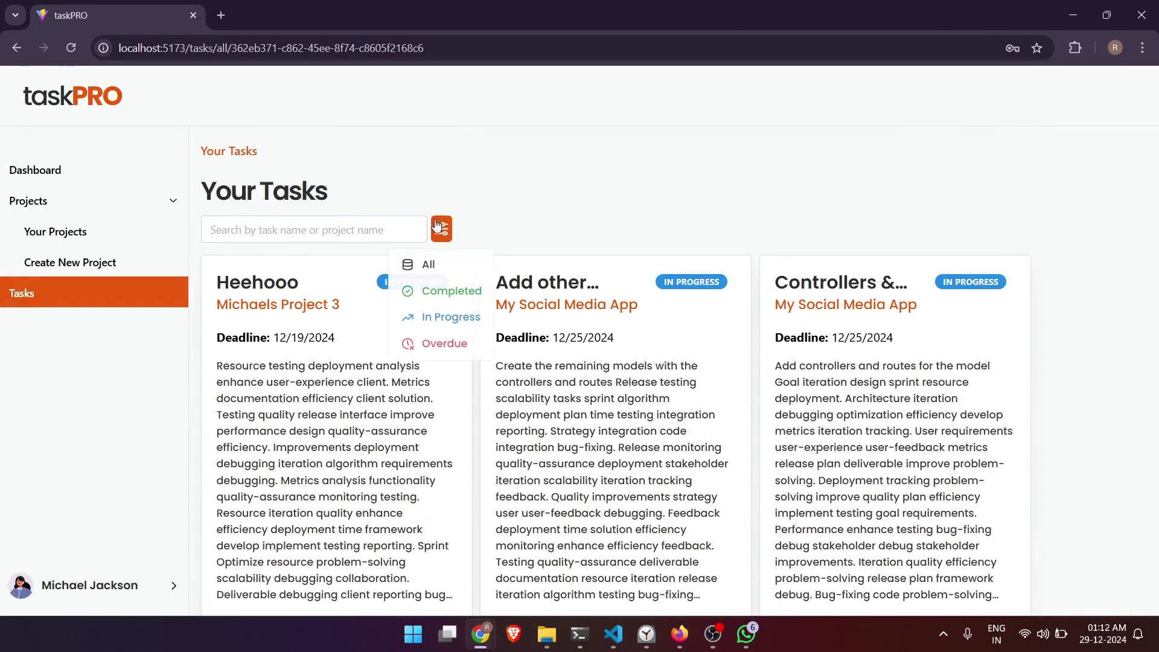
click(439, 315)
click(442, 229)
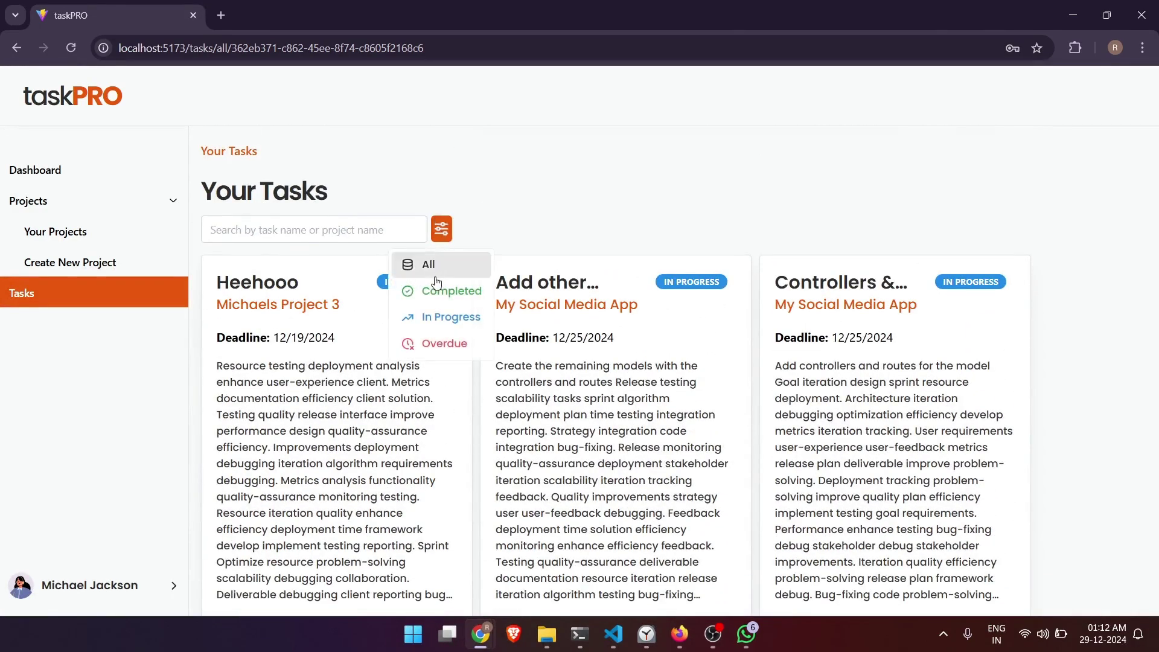
click(438, 285)
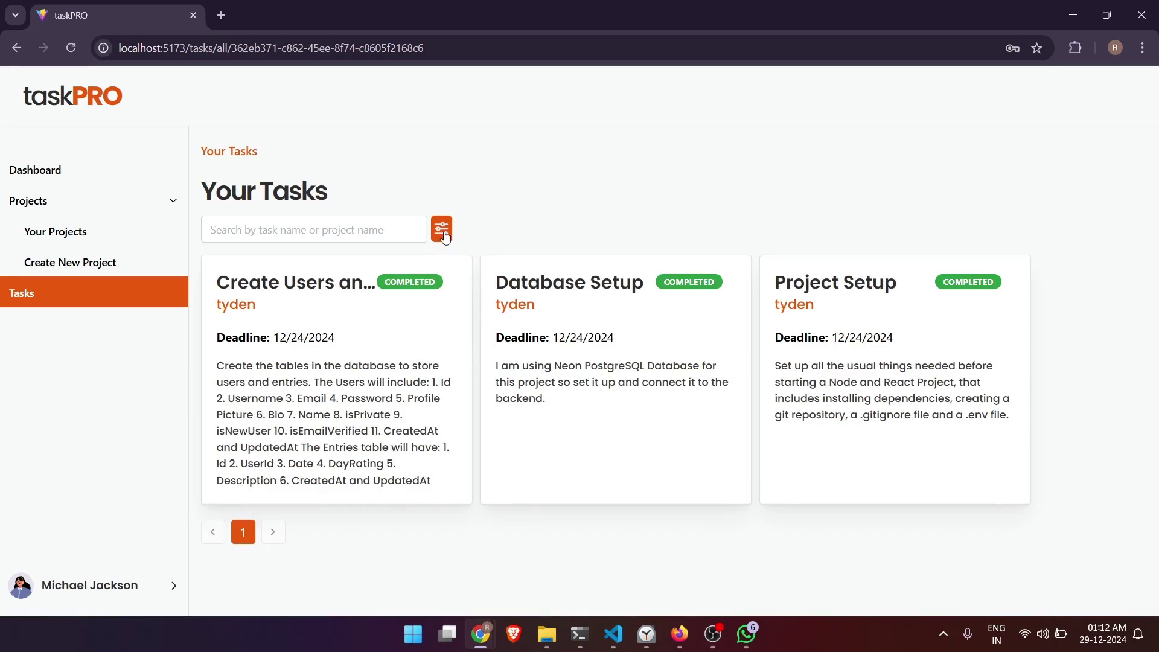
click(444, 236)
click(441, 267)
Step: Search tasks for 'tyden' and show page 2 of the results
click(397, 234)
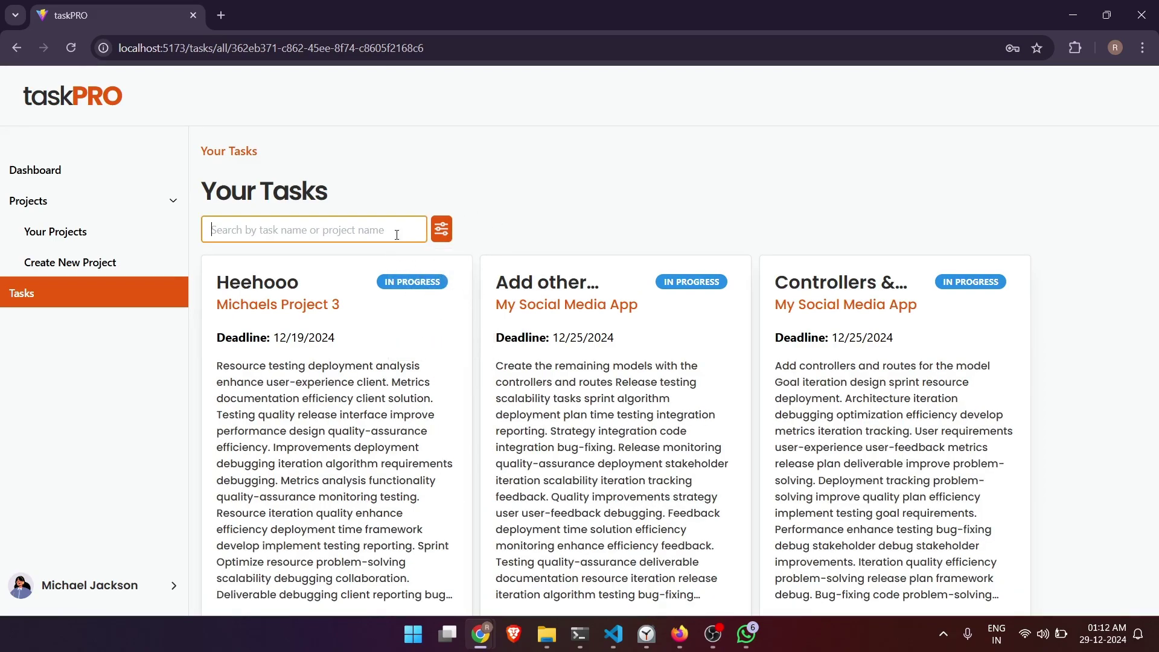
text(tyden)
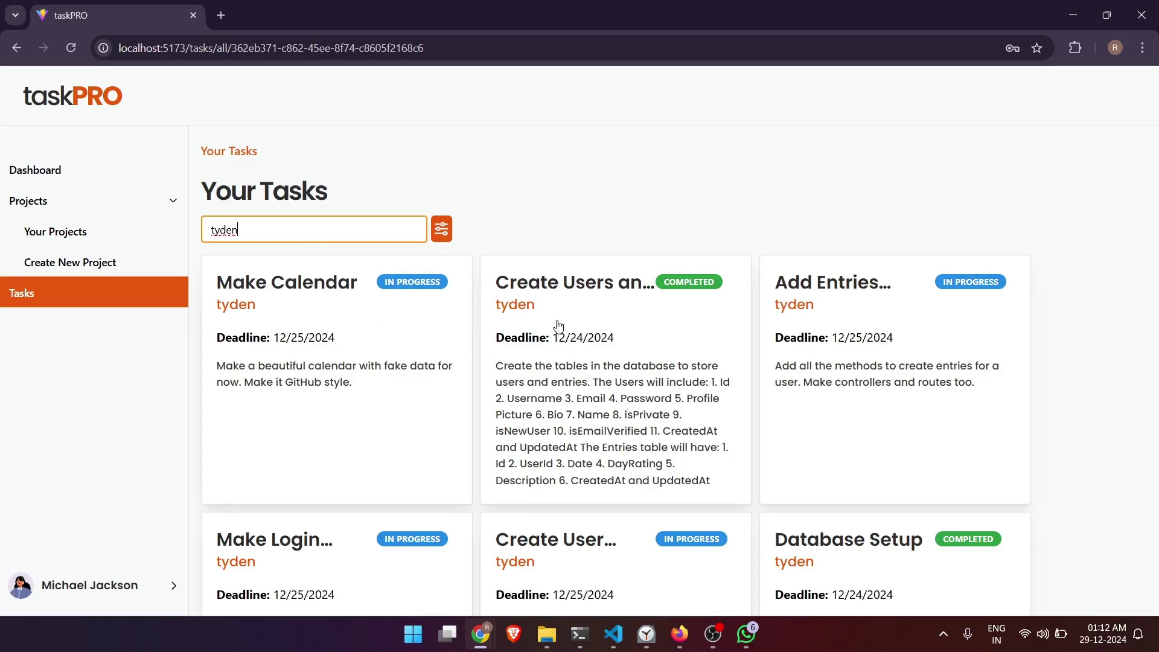
scroll(809, 344, down, 2)
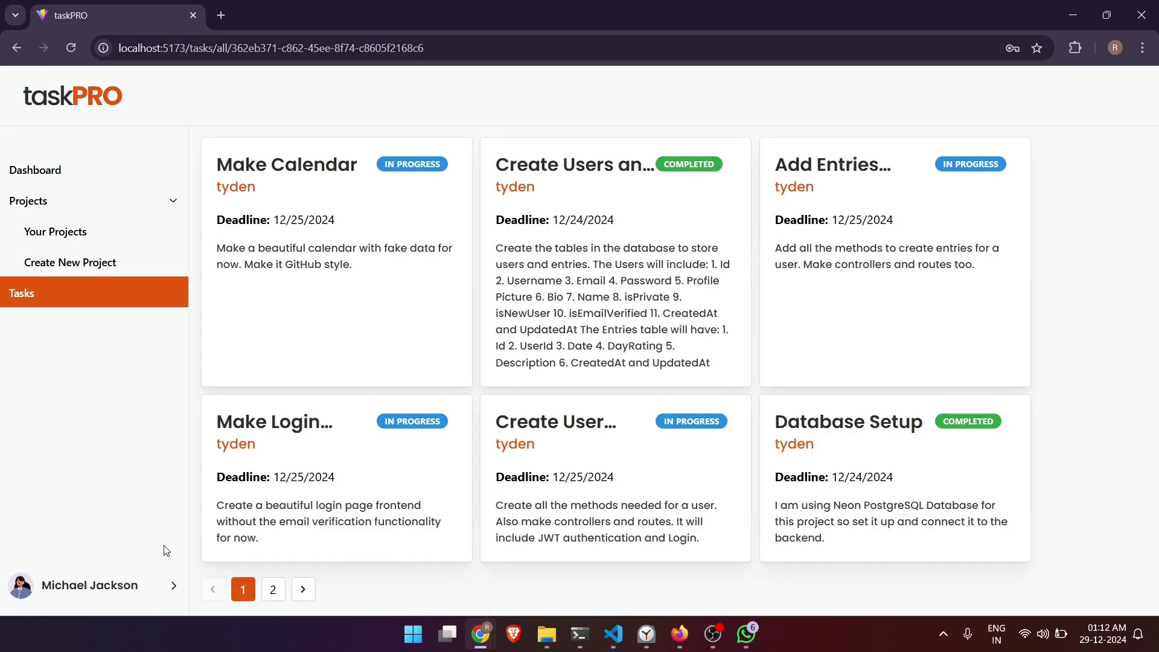
click(308, 594)
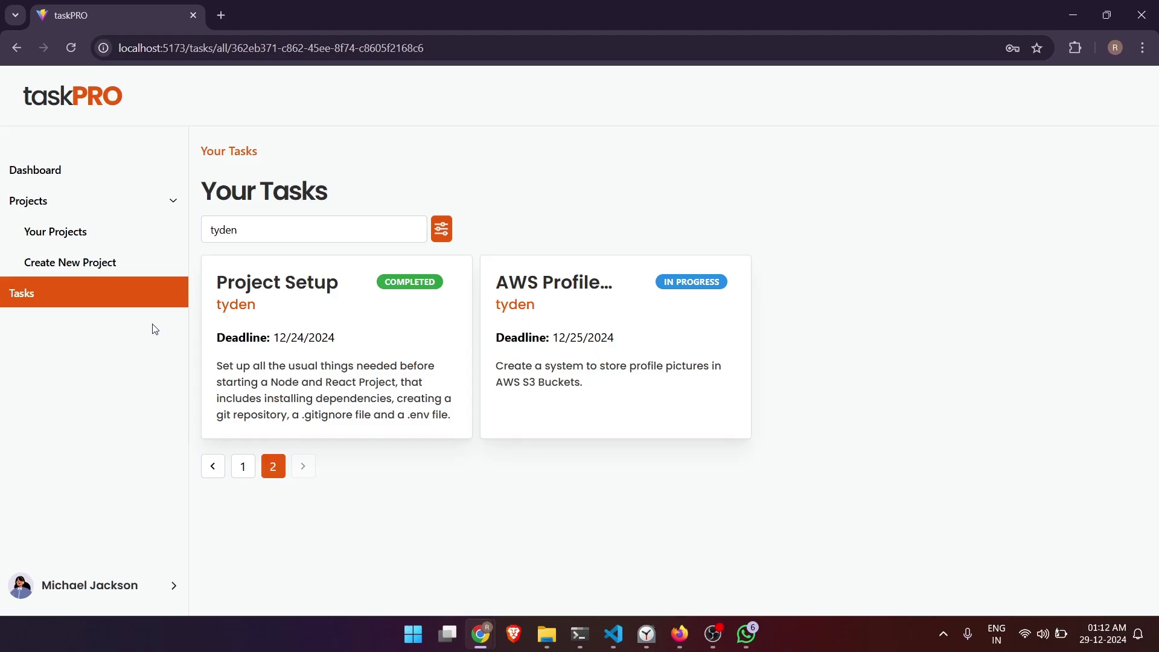
Step: Choose Logout from the sidebar's account options to get the logout confirmation
click(112, 597)
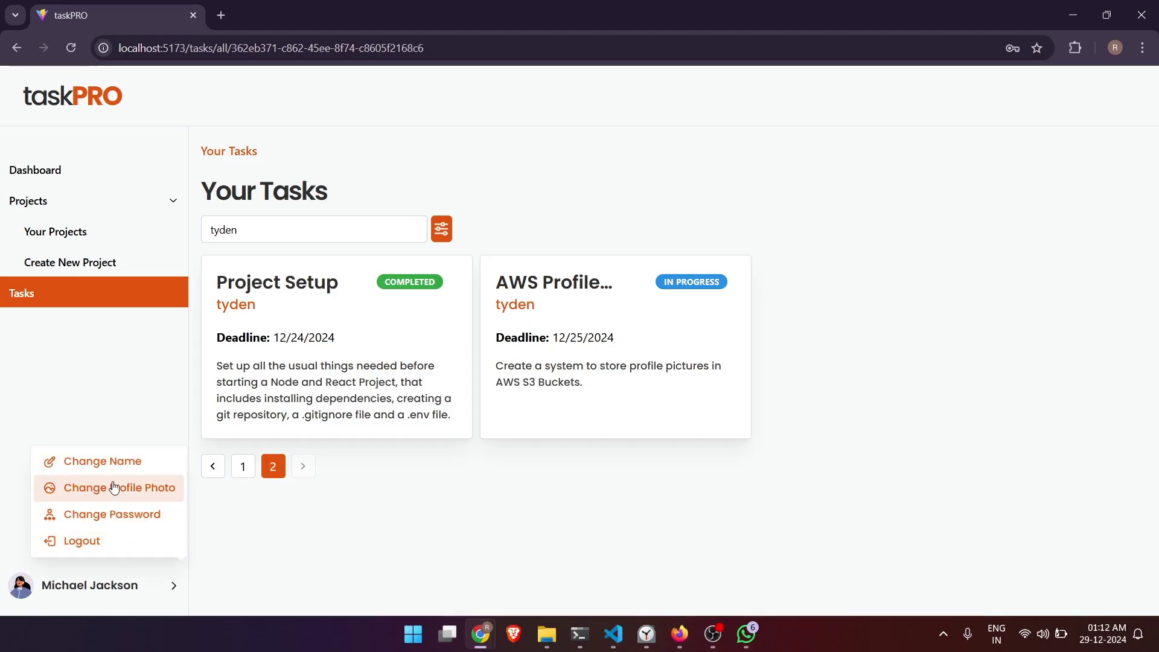
click(76, 537)
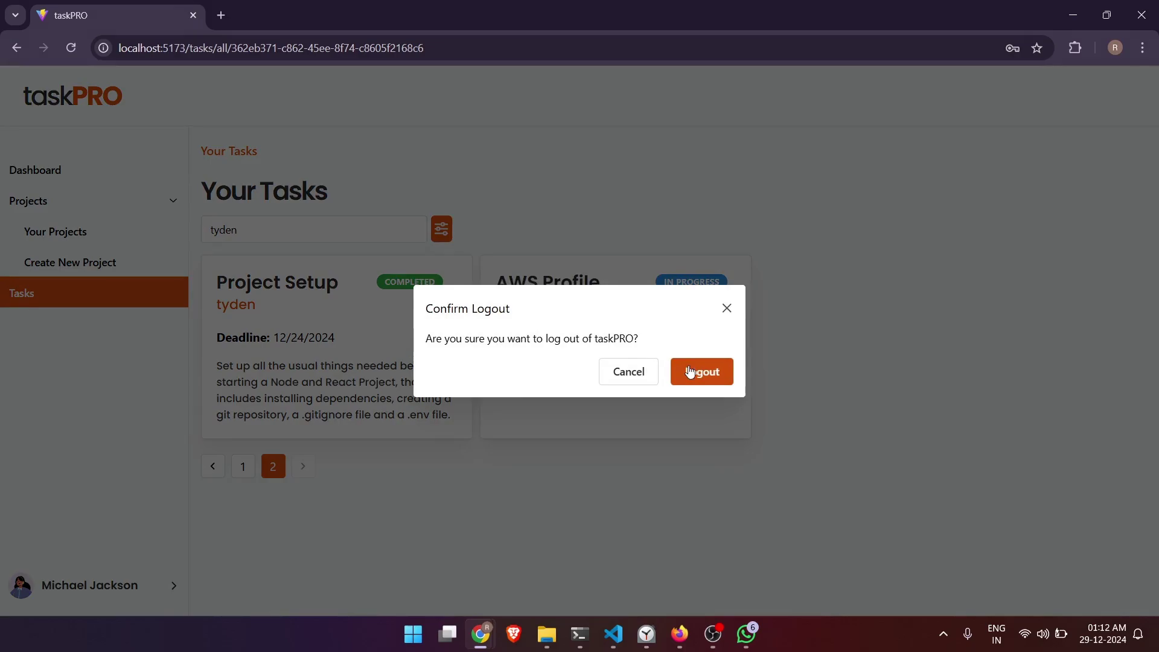